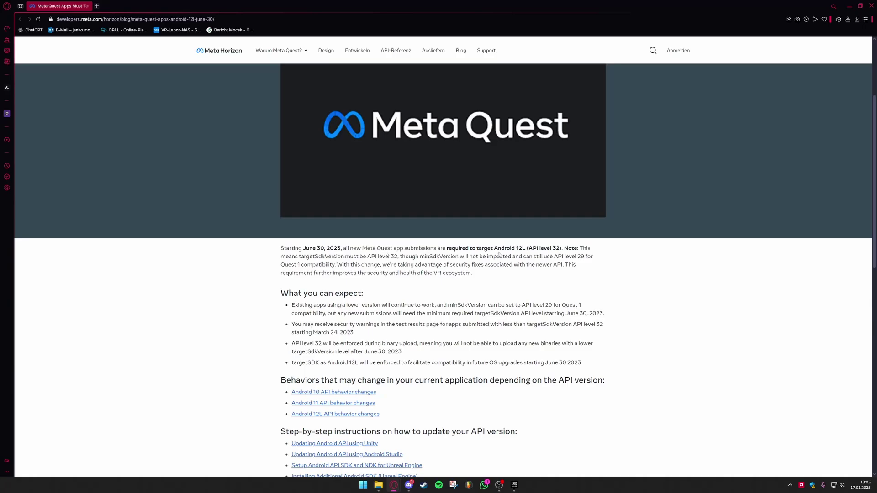
Step: Review the required API level 32 and minimum API level 29 in the requirements
left_click_drag(552, 248, 562, 249)
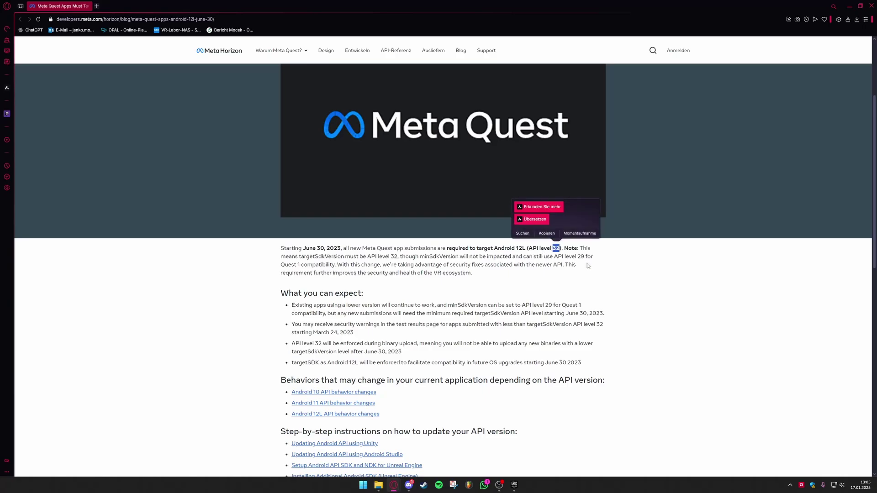
left_click(599, 275)
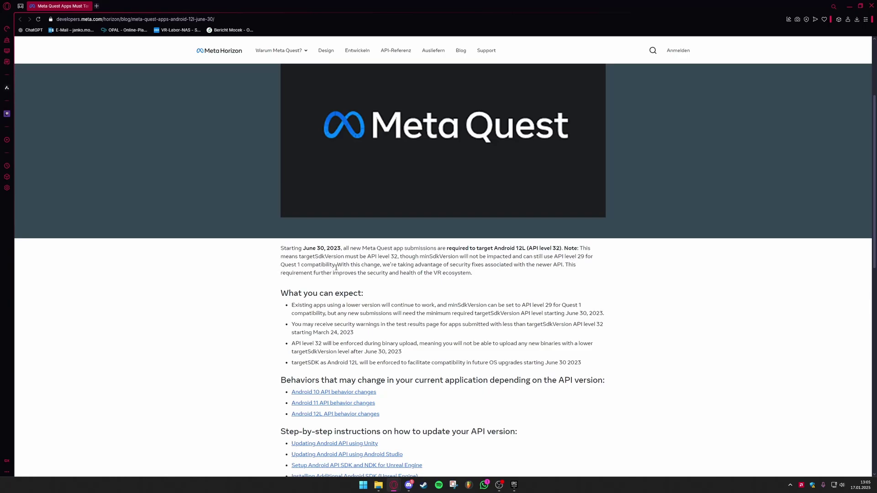
double_click(580, 257)
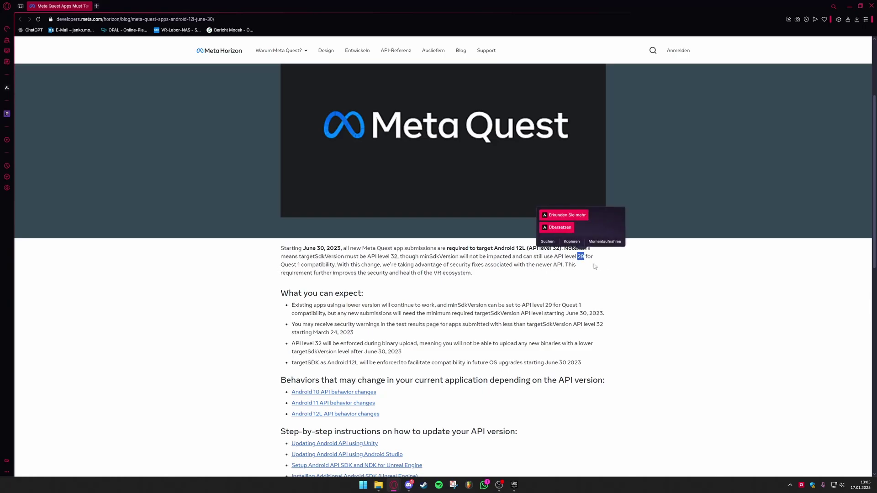
left_click(594, 265)
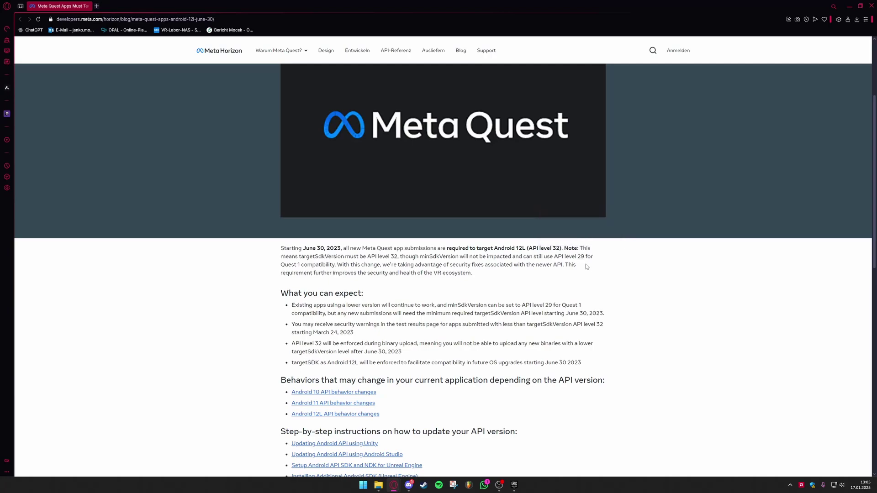
left_click_drag(367, 257, 399, 257)
left_click(452, 270)
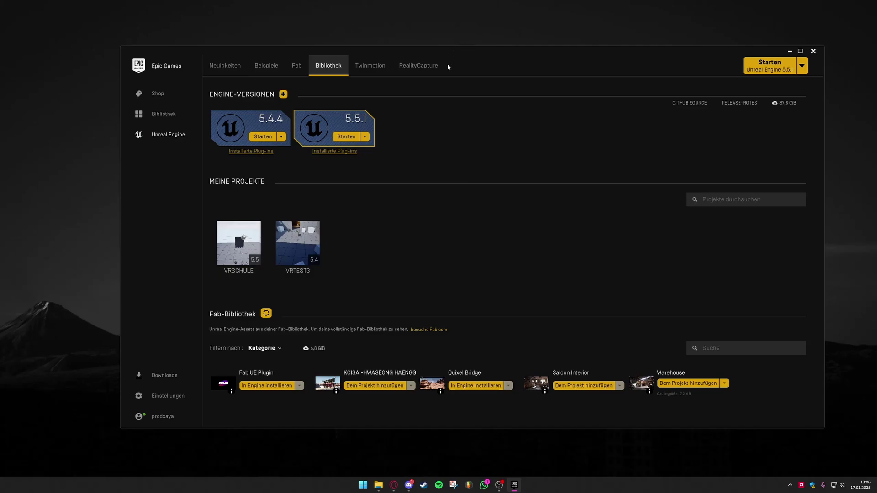
Step: Confirm Android is ticked in Unreal Engine 5.5.1's installation options and apply them
left_click_drag(447, 53, 442, 45)
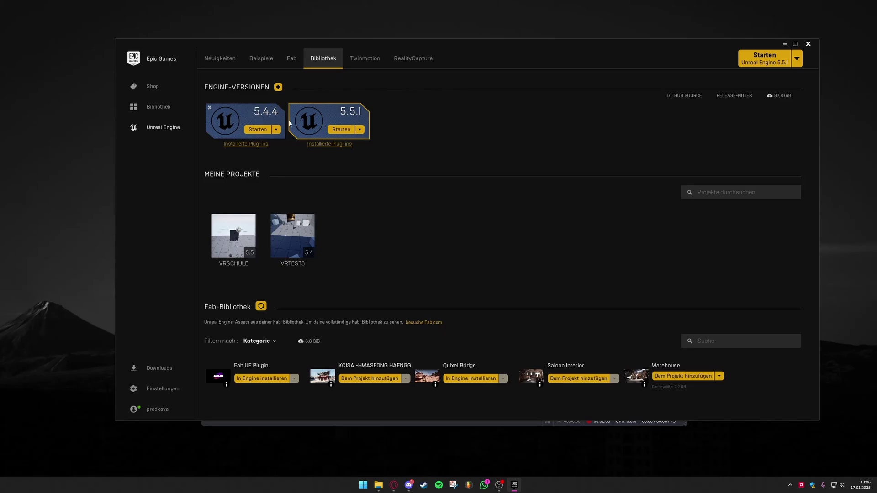
left_click(360, 129)
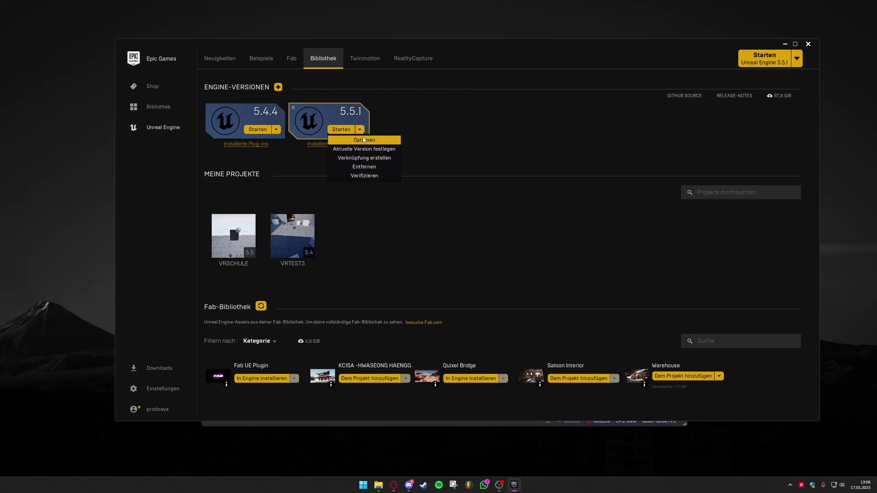
left_click(384, 141)
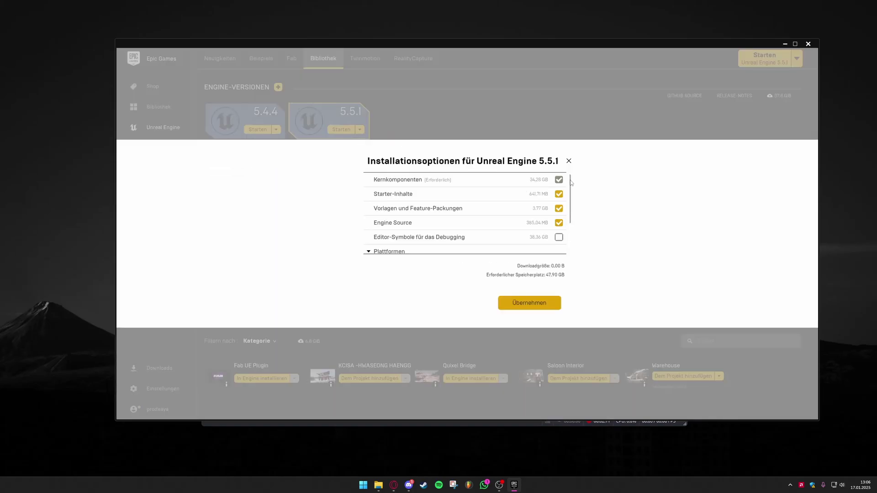
left_click_drag(570, 182, 569, 209)
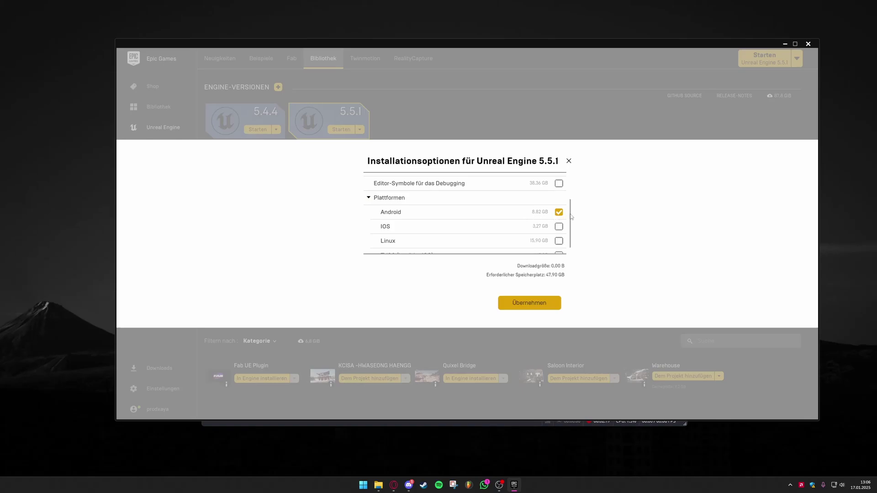
scroll(562, 216, "down", 1)
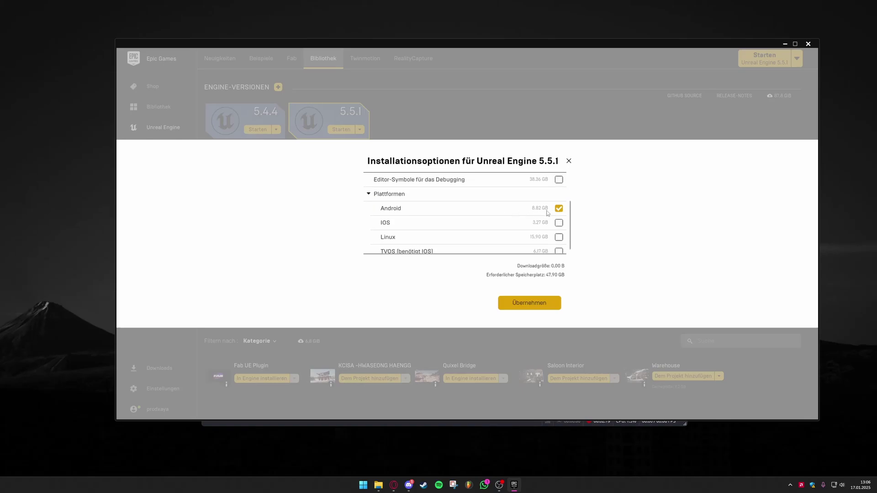
left_click(535, 307)
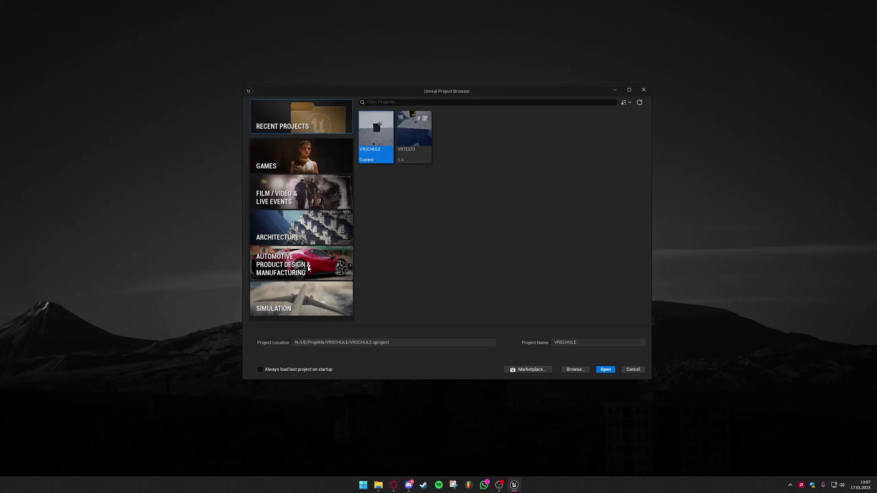
Step: Create a project from the Games > Virtual Reality template named NewTest
left_click(308, 163)
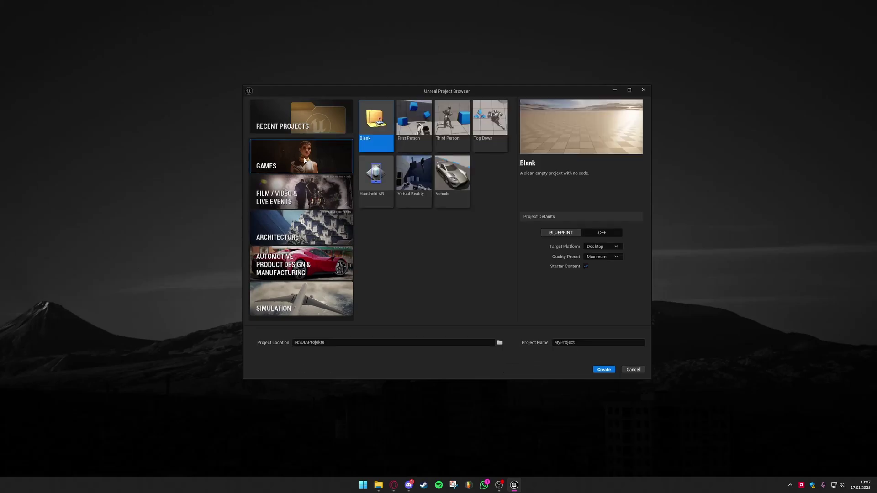
left_click(411, 182)
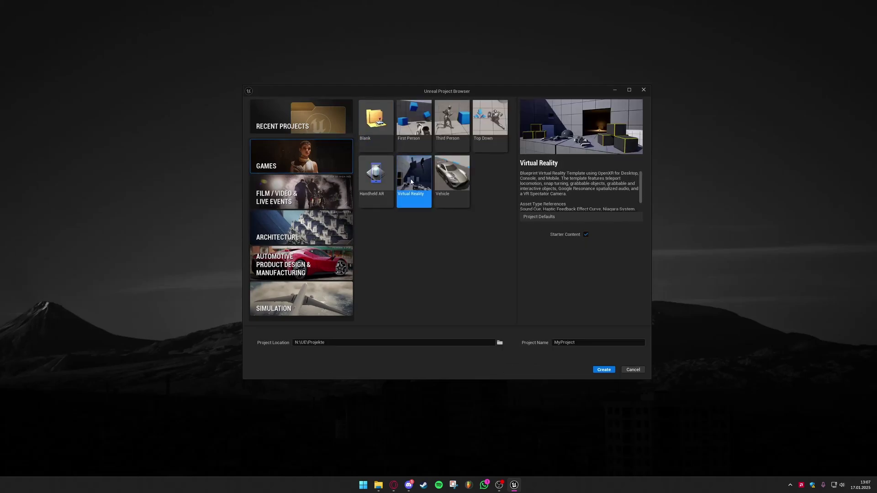
double_click(582, 342)
type("NewTest")
left_click(604, 370)
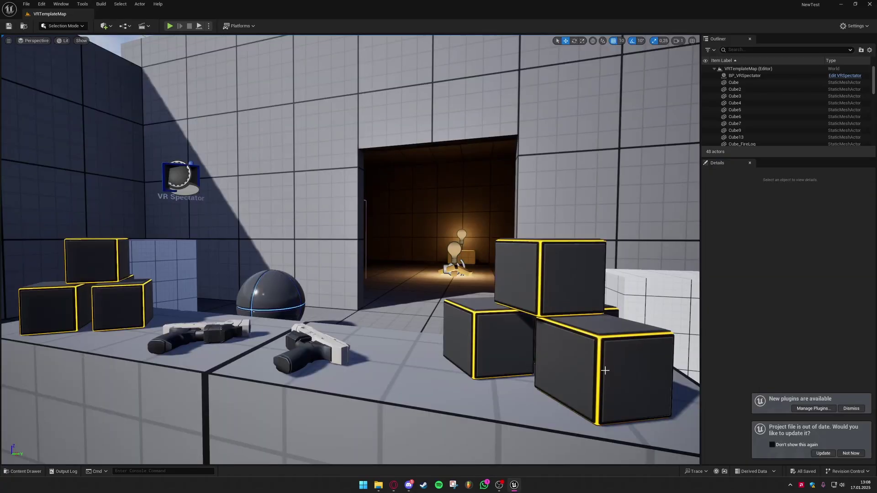
key("alt+Tab")
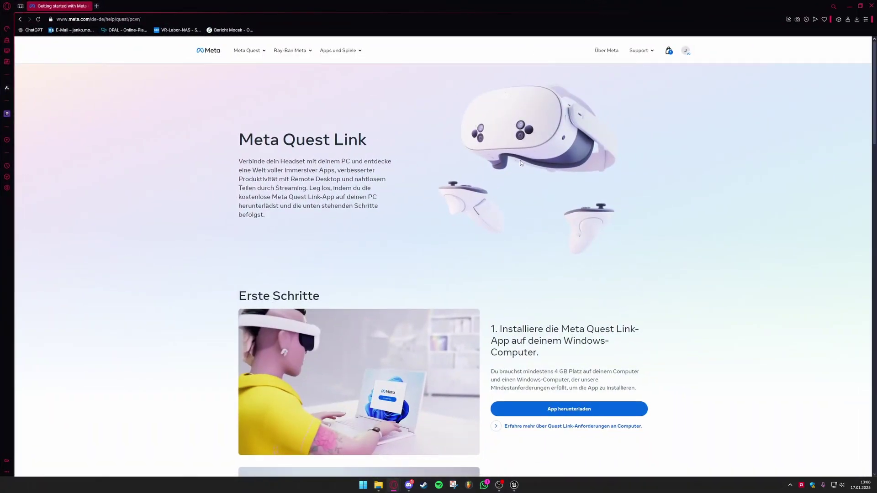
Step: Scroll the Meta Quest Link guide to the app download step and back
scroll(521, 162, "down", 1)
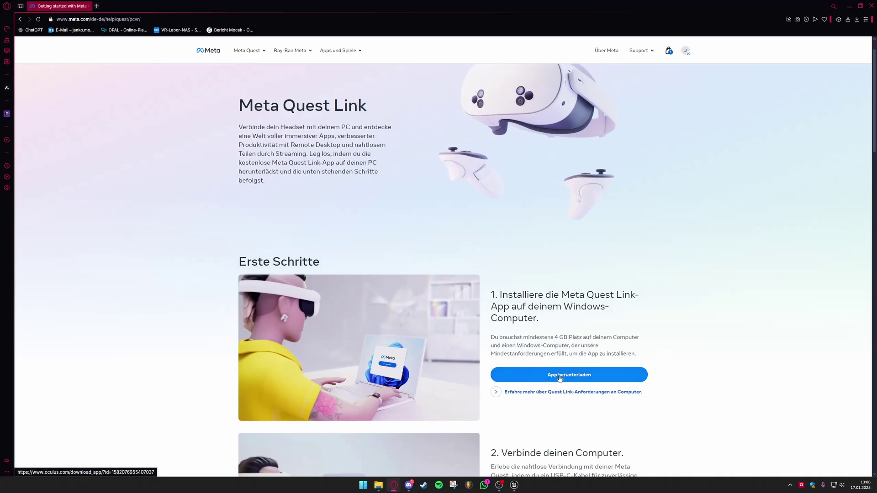
scroll(571, 373, "up", 1)
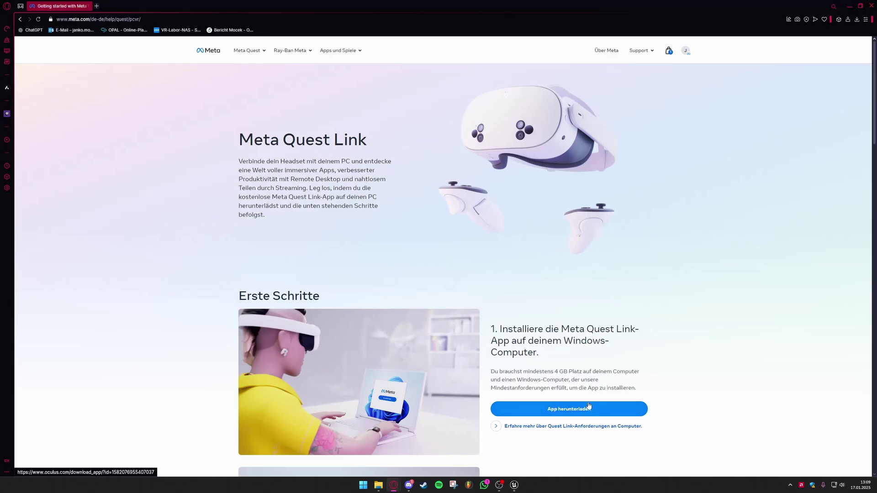
Step: Launch Meta Quest Link and view the Devices page showing Quest 3 and Touch controllers
left_click(872, 6)
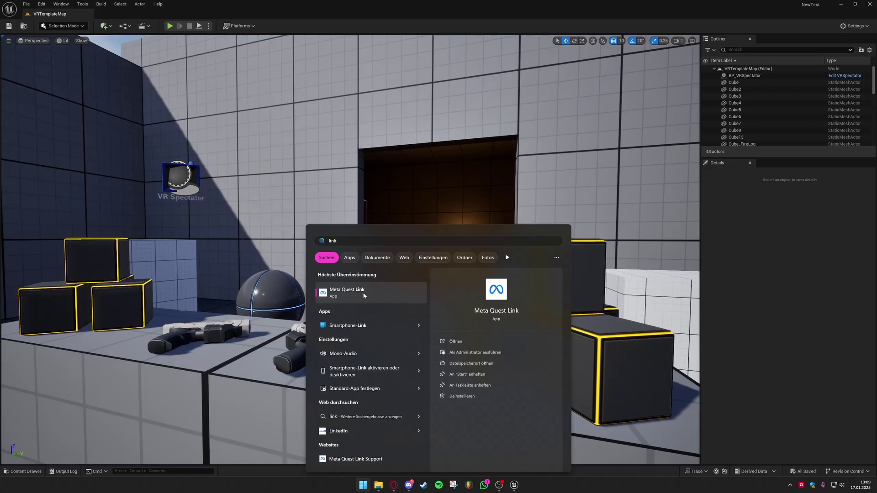
left_click(363, 292)
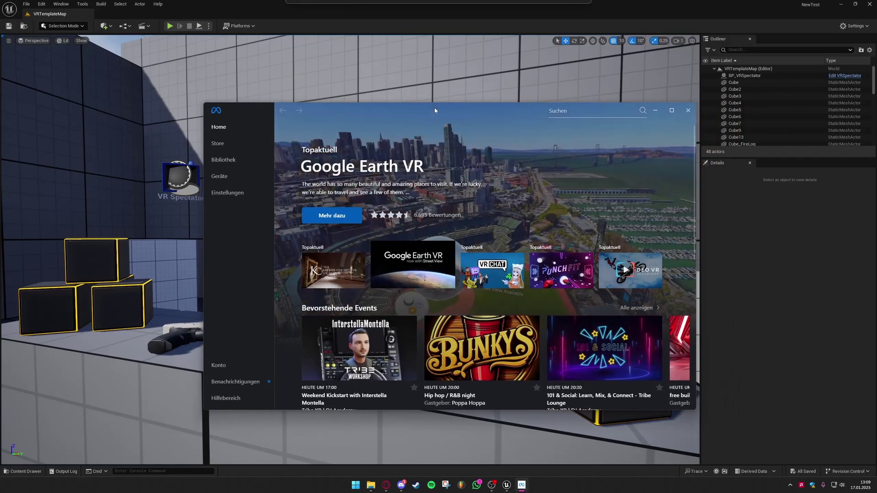
left_click(220, 176)
left_click_drag(492, 112, 499, 131)
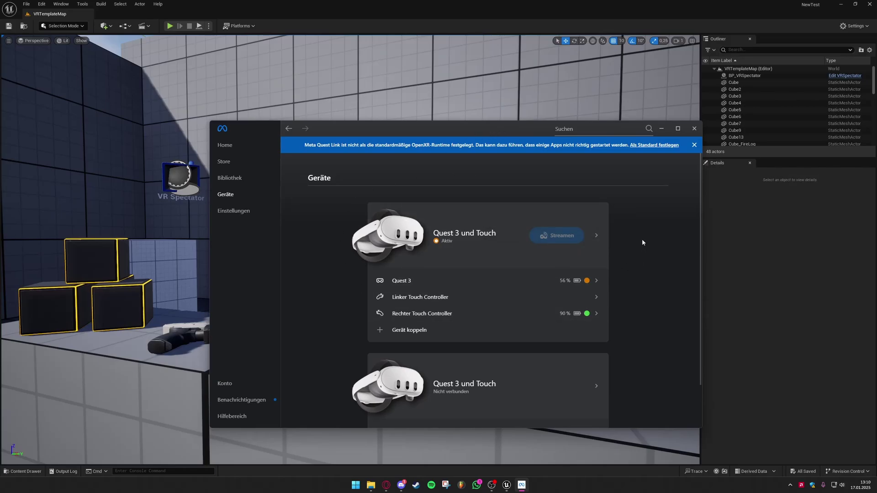
left_click_drag(534, 133, 531, 121)
left_click(660, 118)
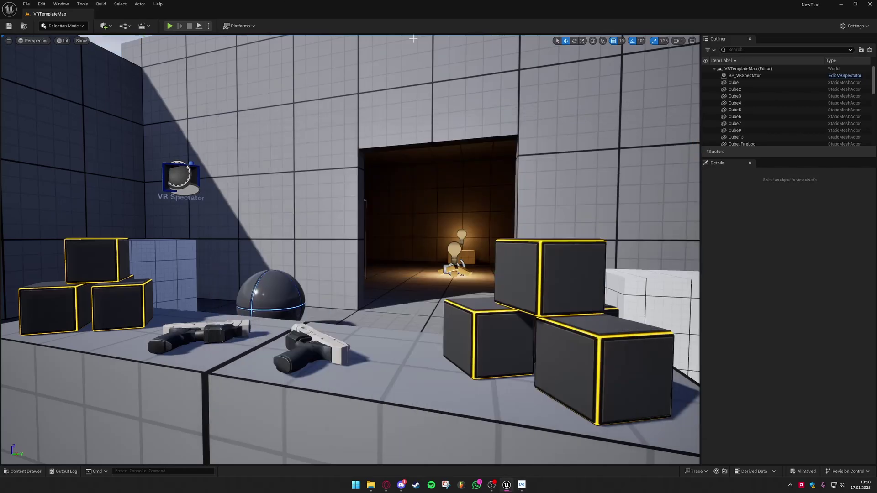
left_click(209, 26)
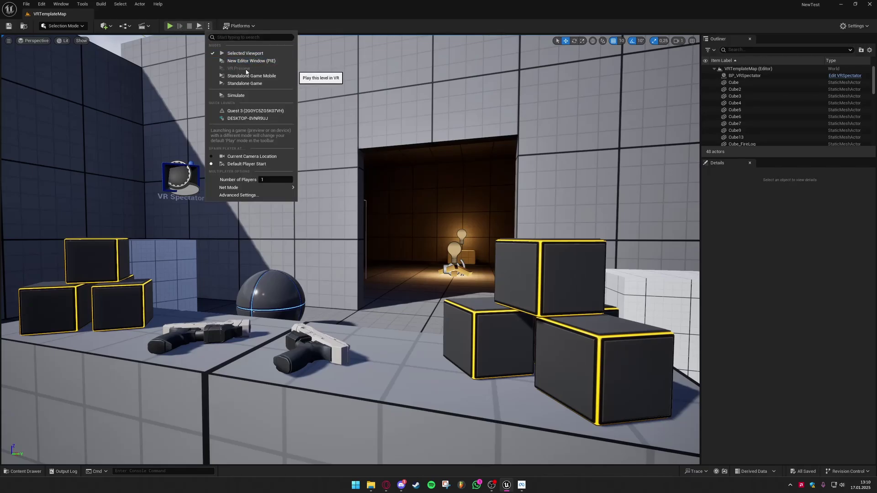
left_click(398, 8)
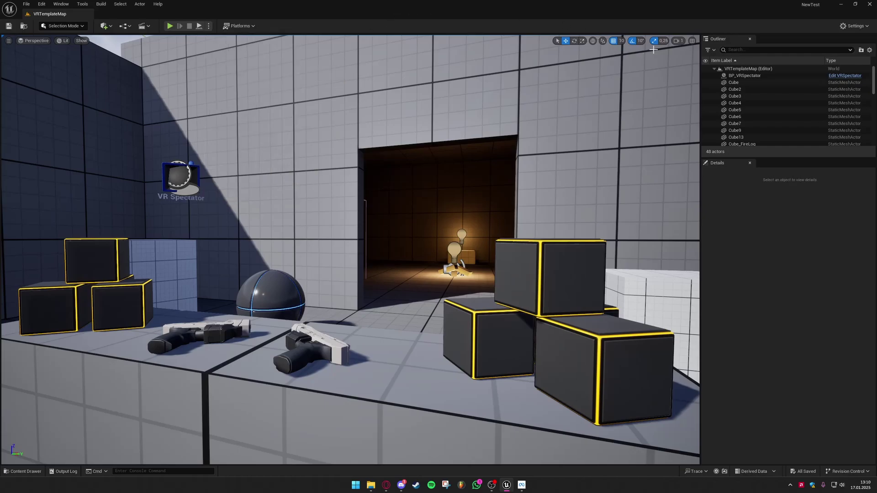
left_click(869, 5)
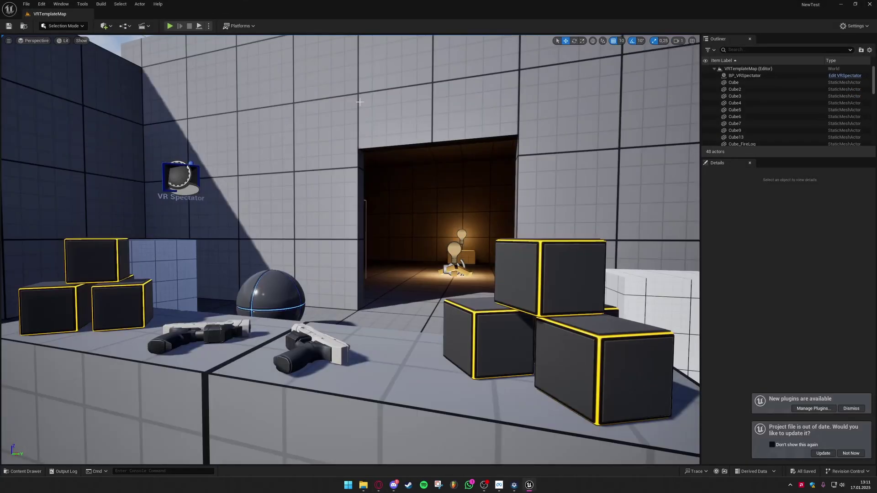
left_click(208, 25)
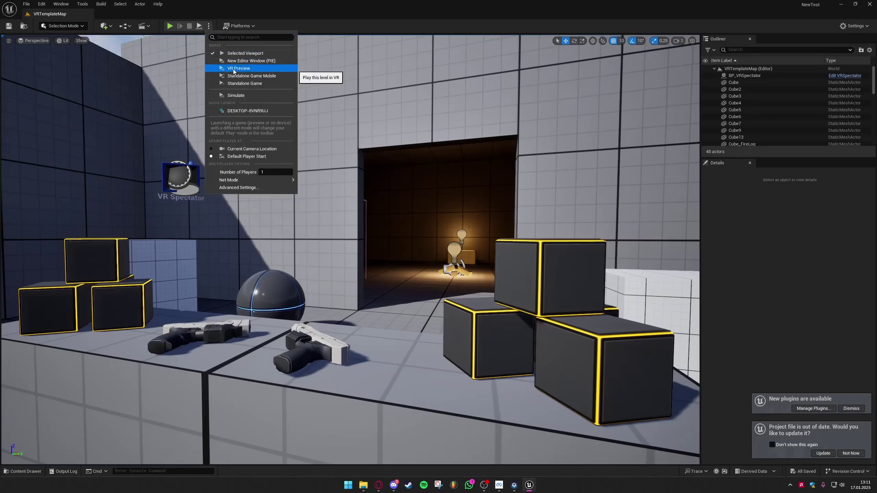
left_click(234, 70)
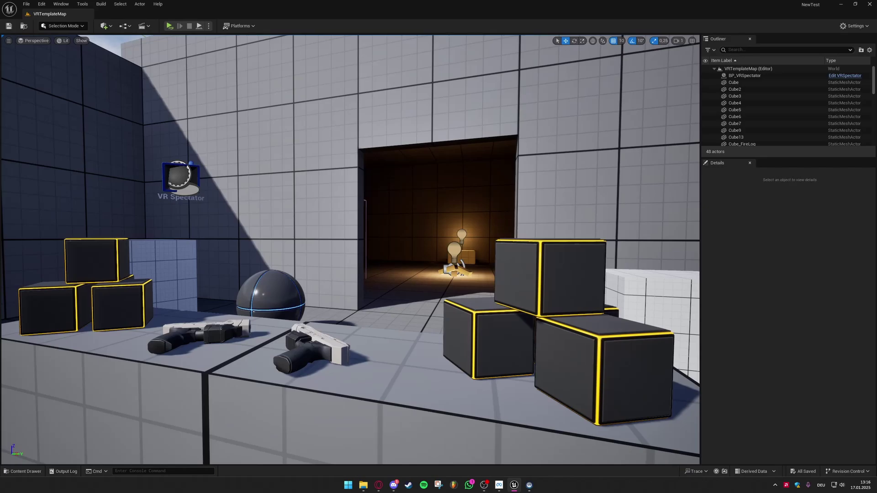
Step: Switch the documentation to Unreal Engine 5.5 and filter its navigation for 'android sdk'
key("alt+Tab")
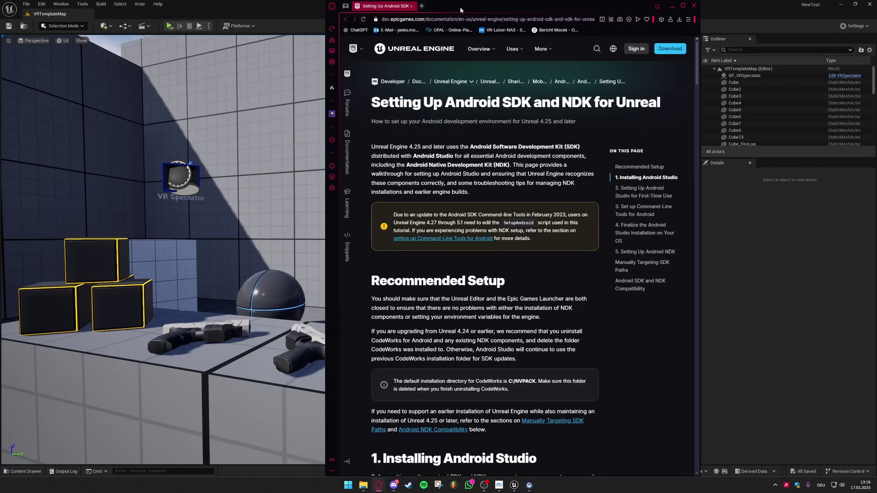
double_click(460, 7)
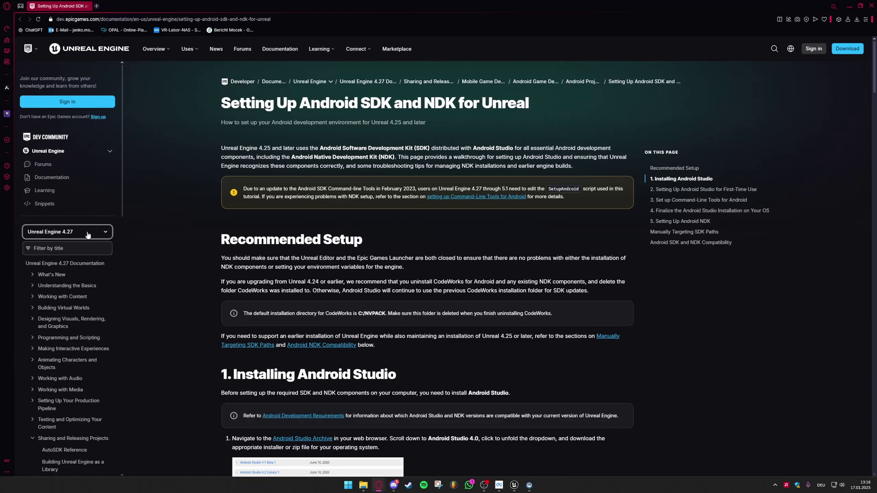
left_click(57, 233)
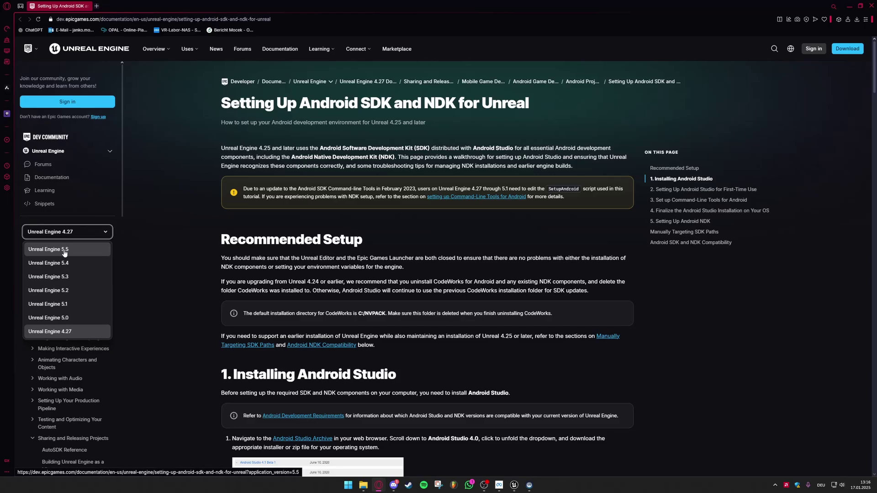
left_click(64, 251)
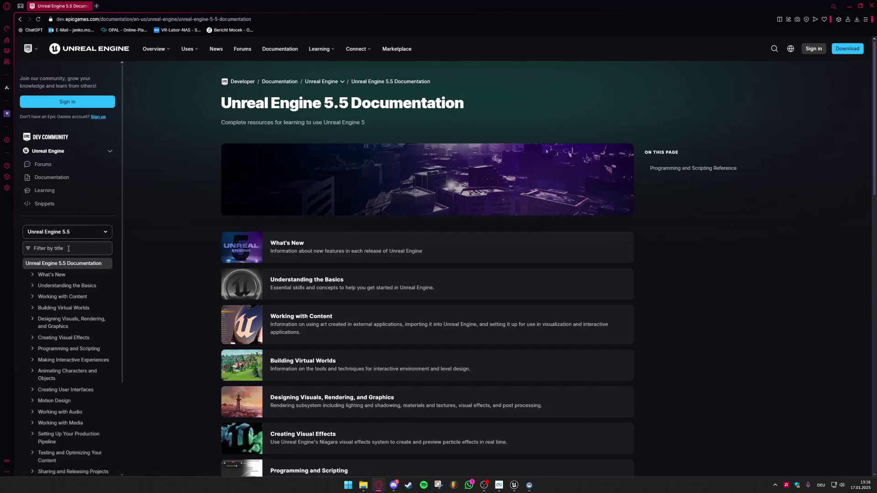
left_click(68, 249)
type("android sdk")
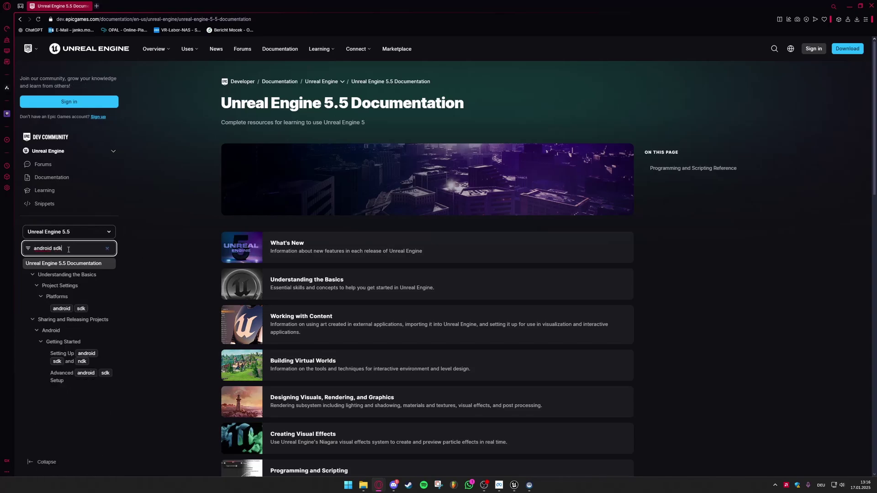
Step: Open 'Setting Up Android SDK and NDK' and mark the required Android Studio version
left_click(71, 360)
scroll(305, 259, "down", 5)
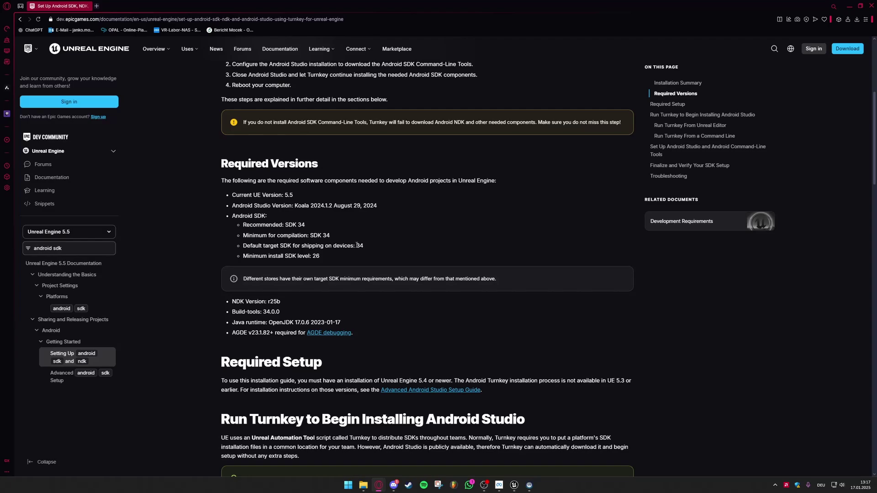
left_click_drag(233, 206, 292, 206)
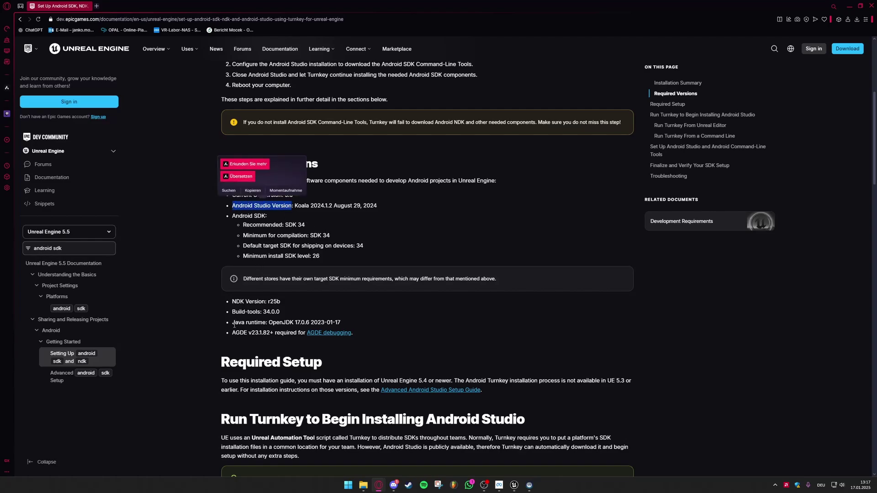
left_click_drag(234, 325, 269, 324)
left_click(360, 292)
scroll(360, 292, "up", 1)
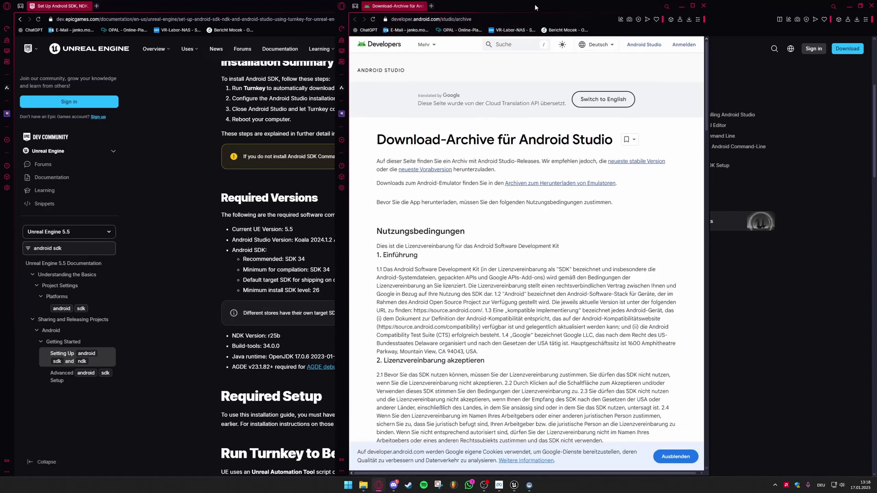
Step: Accept the Android Studio archive terms to reveal the list of past releases
double_click(534, 4)
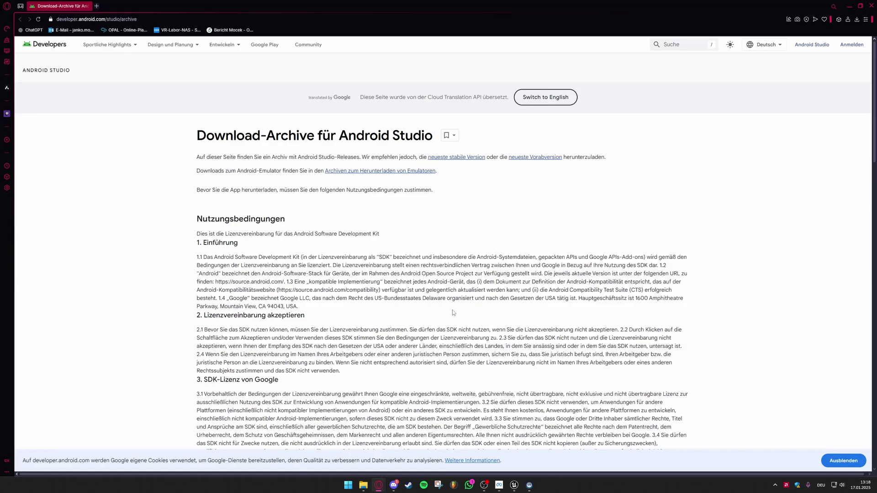
scroll(452, 313, "down", 20)
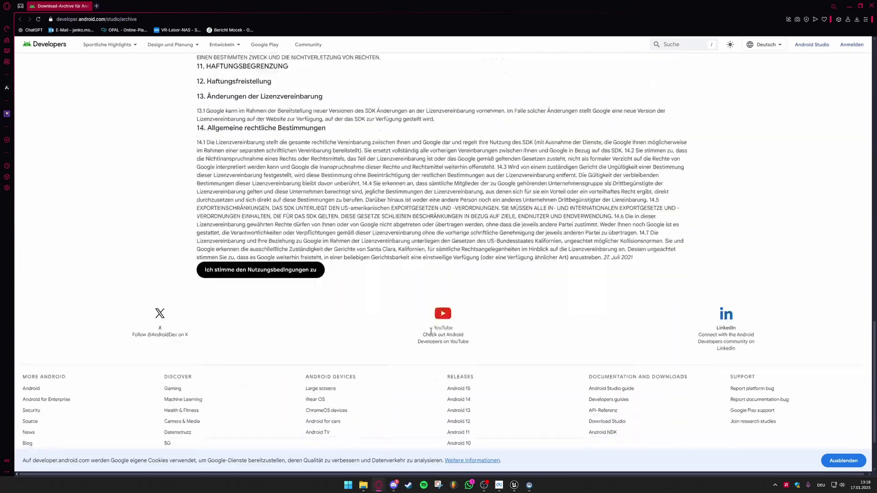
left_click(293, 220)
scroll(327, 301, "down", 15)
scroll(340, 319, "up", 5)
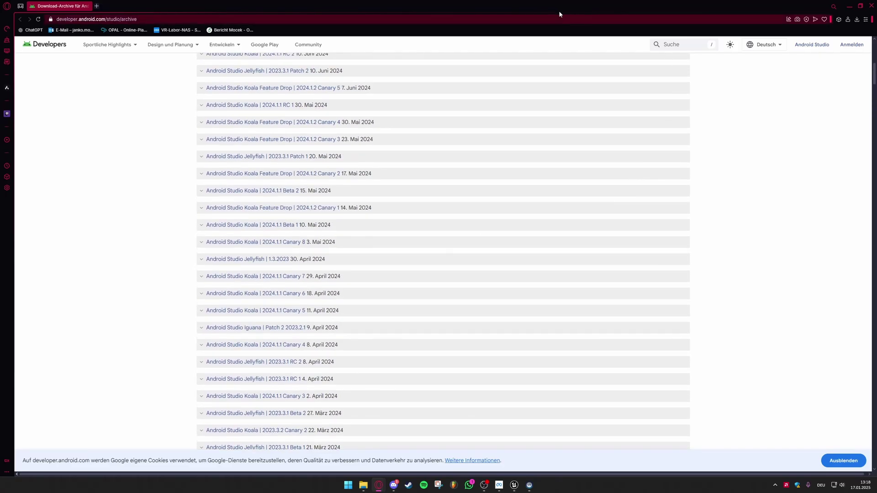
left_click_drag(556, 12, 551, 128)
Step: Check the required release date, August 29, 2024, in the Unreal setup guide
left_click(269, 232)
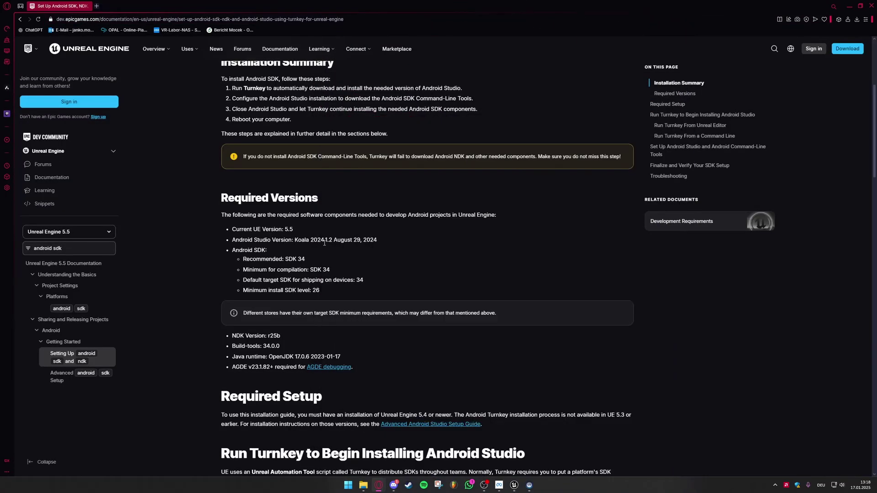
left_click_drag(334, 242, 379, 242)
left_click(419, 246)
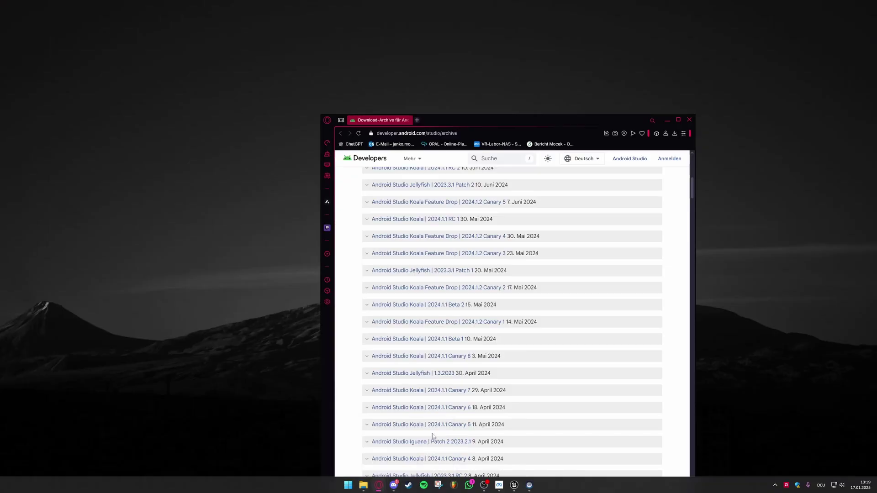
Step: Expand the 29 August 2024 Koala Feature Drop entry and run its Windows installer
left_click(378, 434)
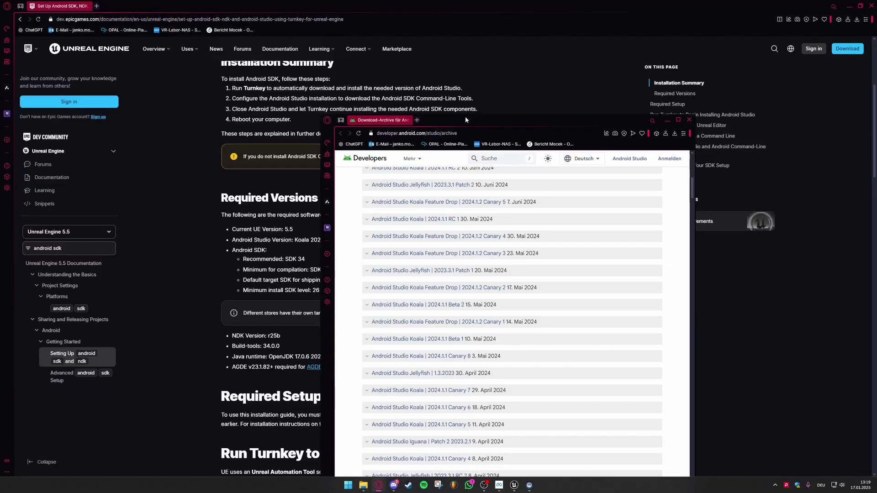
left_click_drag(477, 133, 435, 55)
double_click(435, 57)
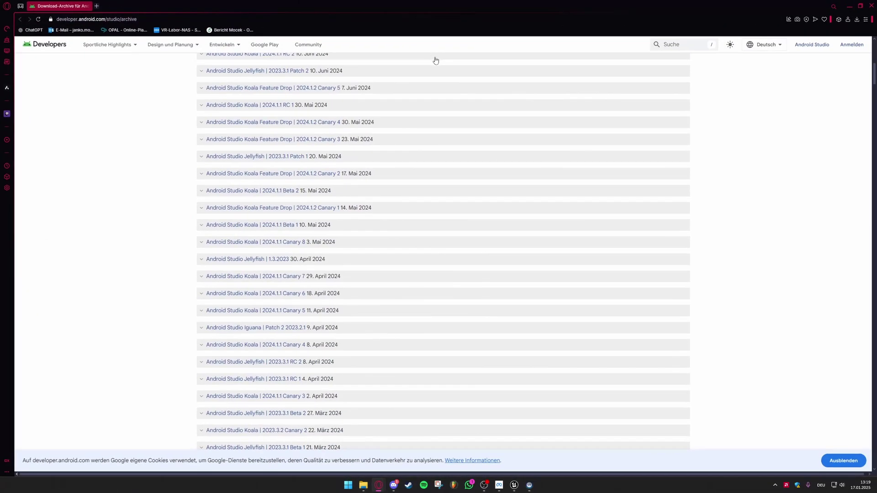
scroll(338, 195, "up", 8)
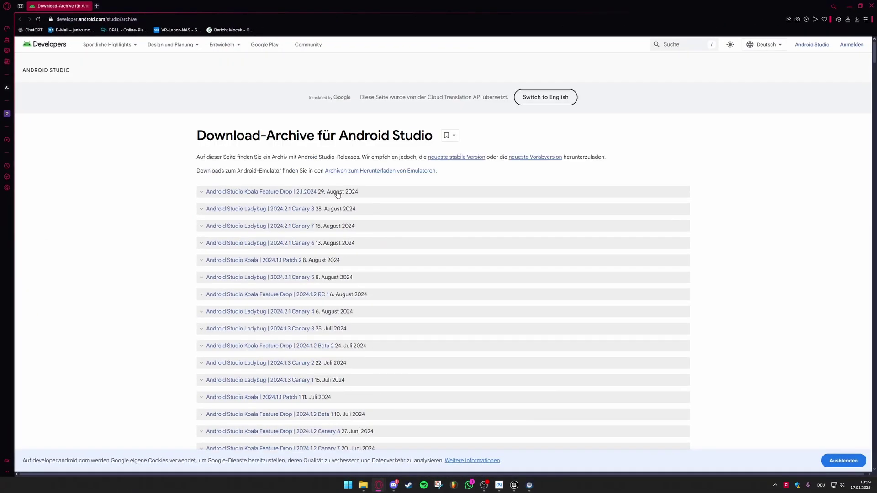
left_click(337, 192)
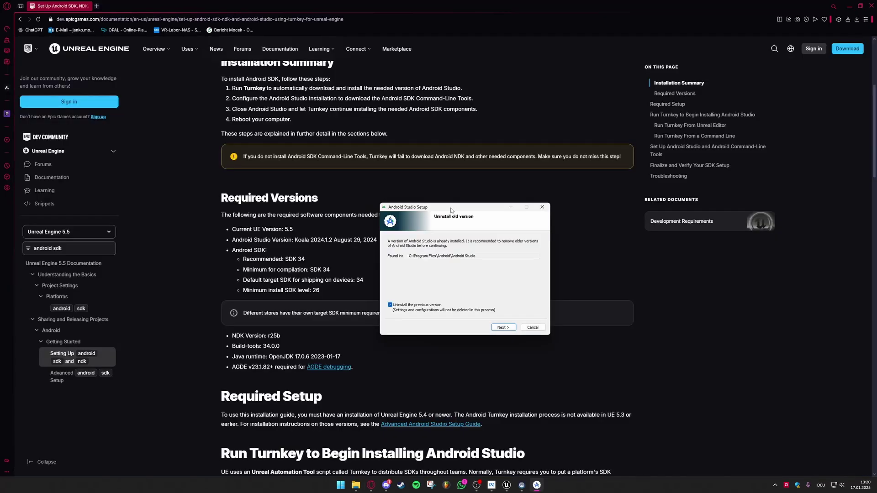
left_click_drag(451, 211, 444, 156)
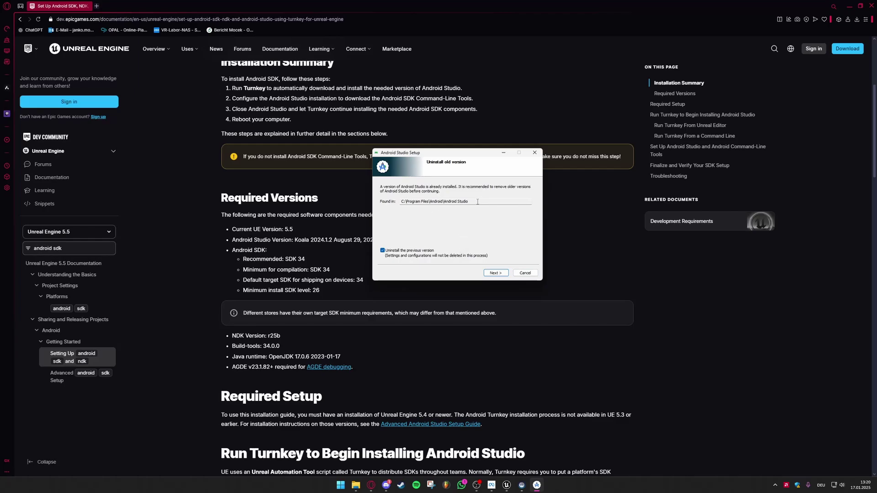
Step: Install Android Studio Koala Feature Drop 2024.1.2, uninstalling the old version, and launch it
left_click_drag(442, 153, 442, 172)
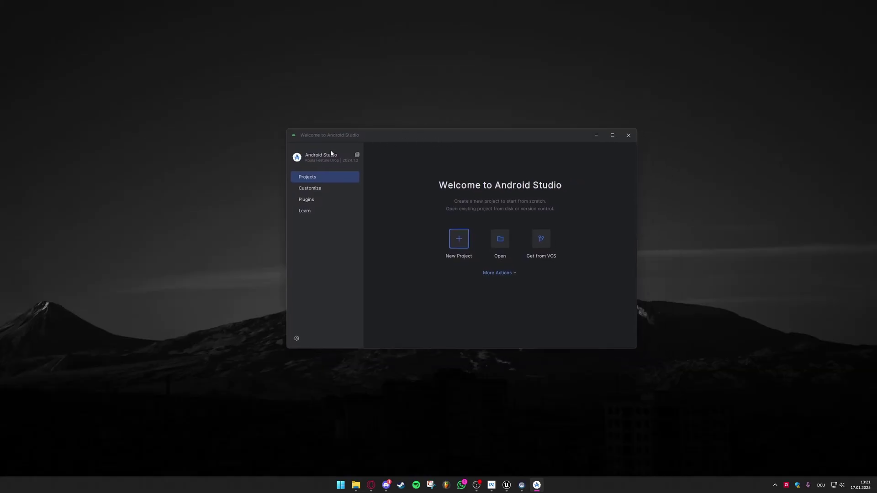
Step: Open SDK Manager from More Actions and list SDK Platforms, showing Android 12L API 32 installed
mouse_move(308, 165)
left_click(495, 274)
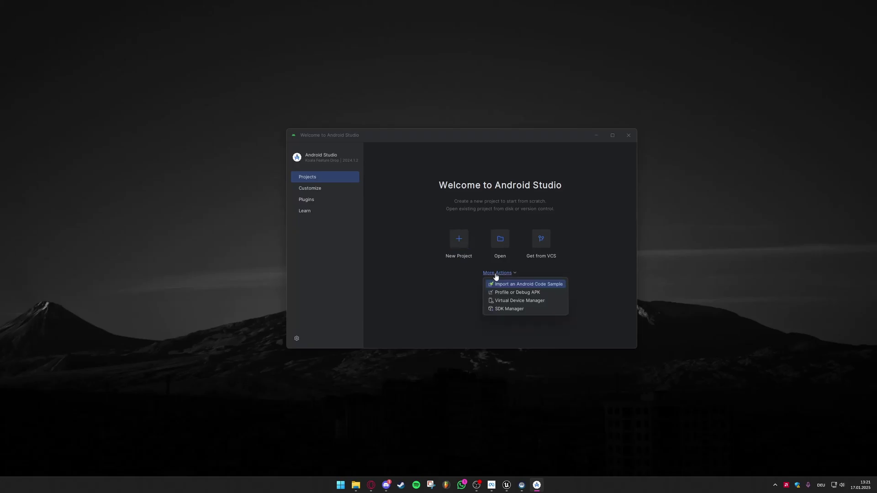
left_click(498, 309)
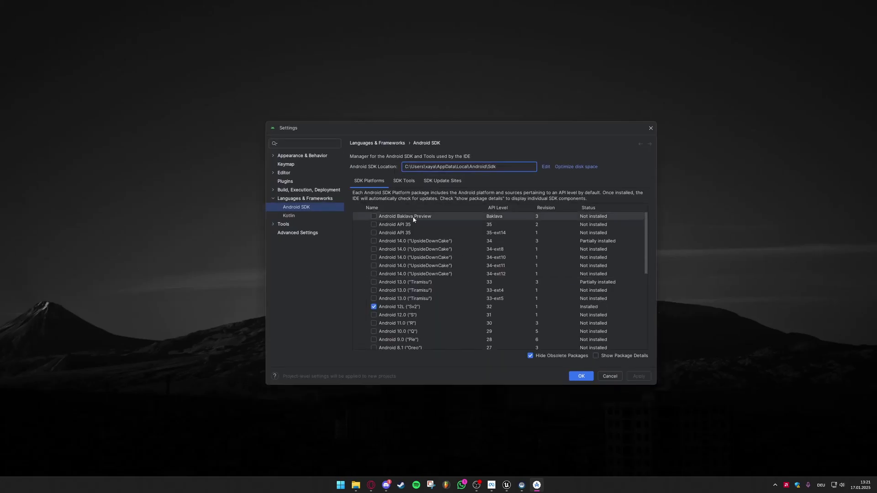
mouse_move(648, 223)
left_mouse_down()
mouse_move(649, 302)
mouse_move(648, 221)
left_mouse_up()
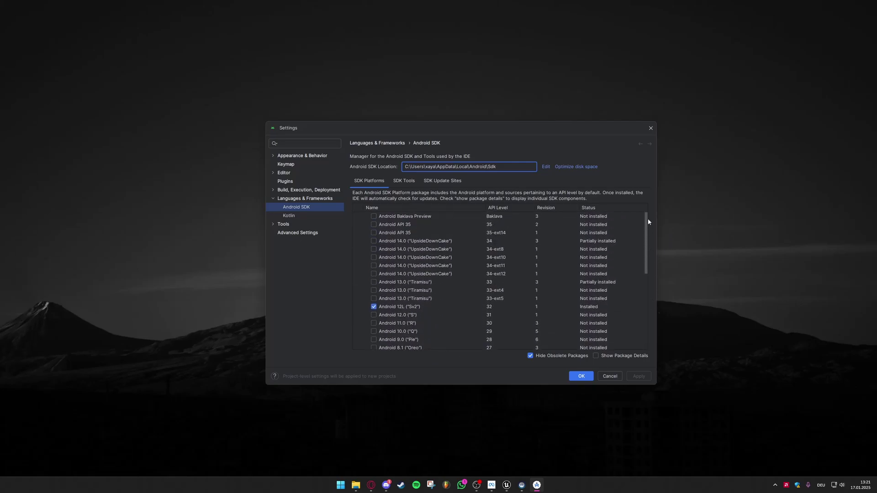
left_click(383, 182)
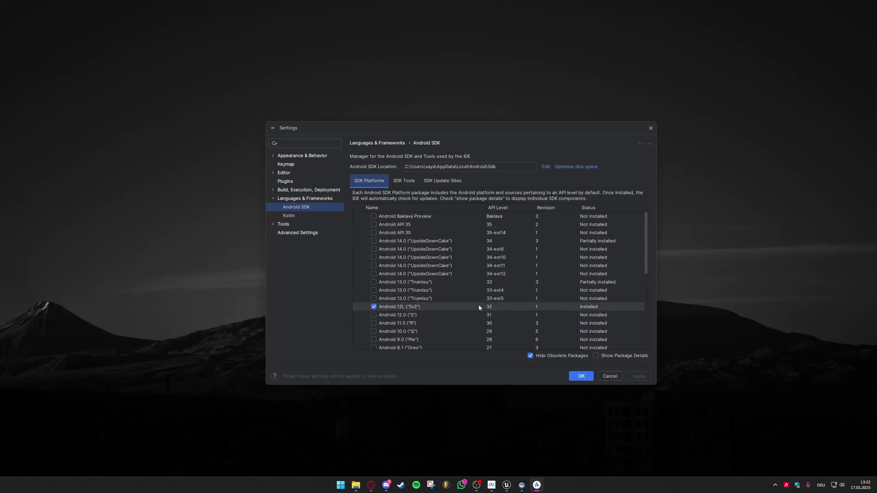
Step: Check SDK Tools package details for build-tools 34.0.0, NDK 25.1.8937393 and command-line tools
left_click(398, 181)
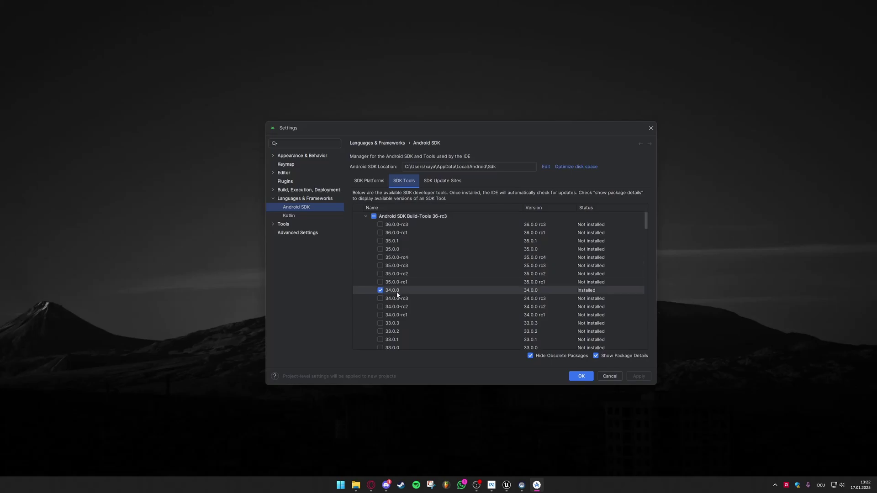
scroll(566, 293, "down", 15)
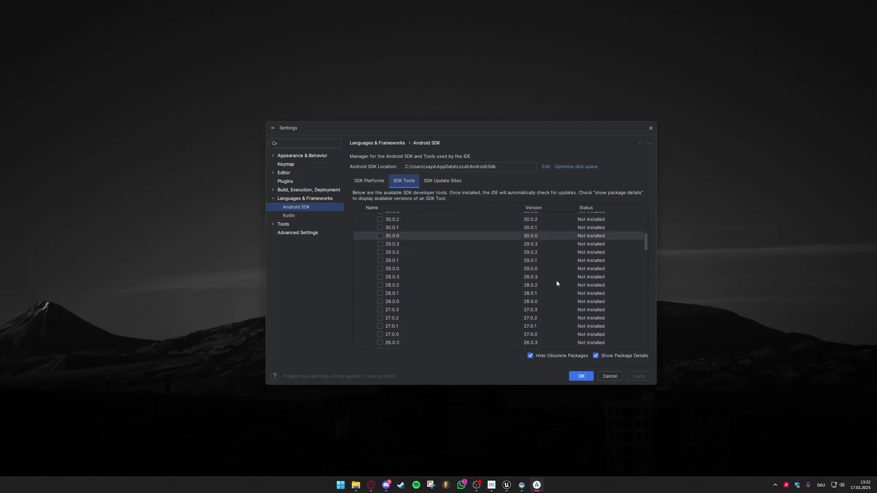
scroll(544, 282, "down", 5)
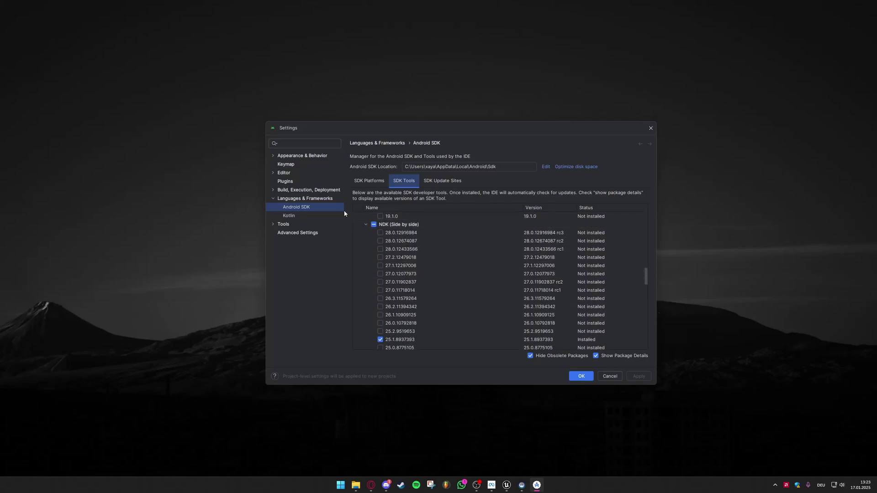
scroll(415, 228, "down", 2)
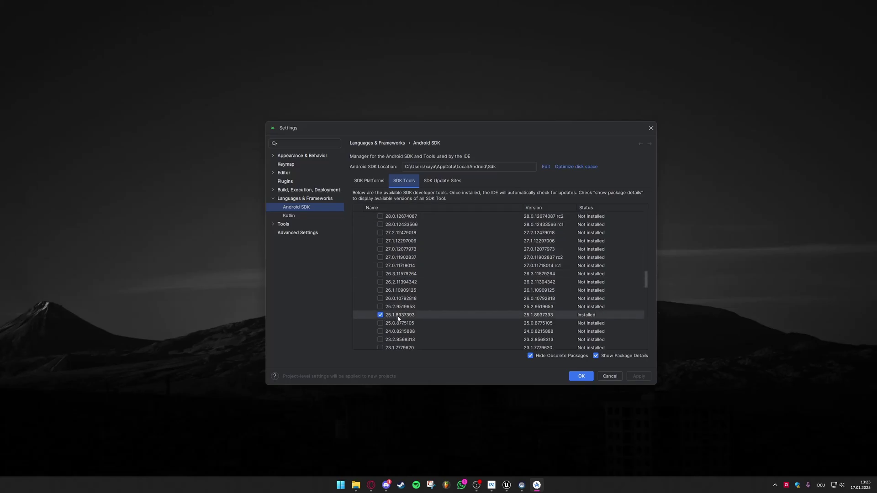
scroll(398, 317, "down", 2)
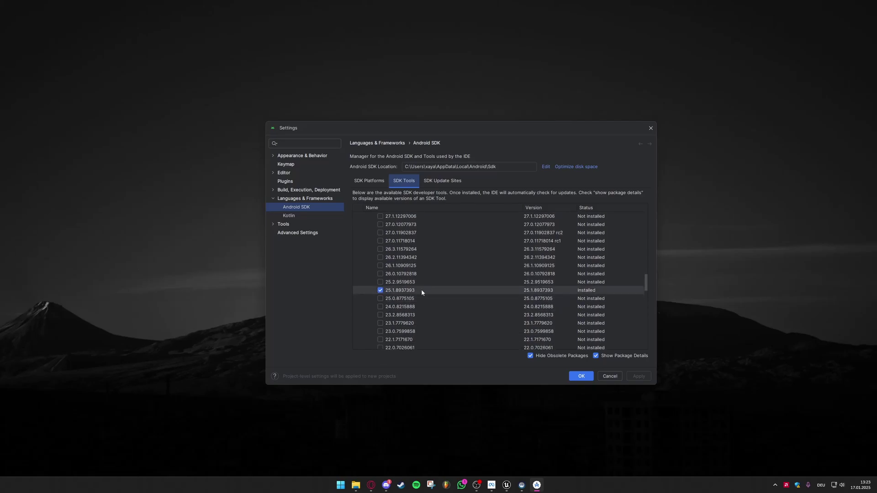
scroll(419, 304, "up", 1)
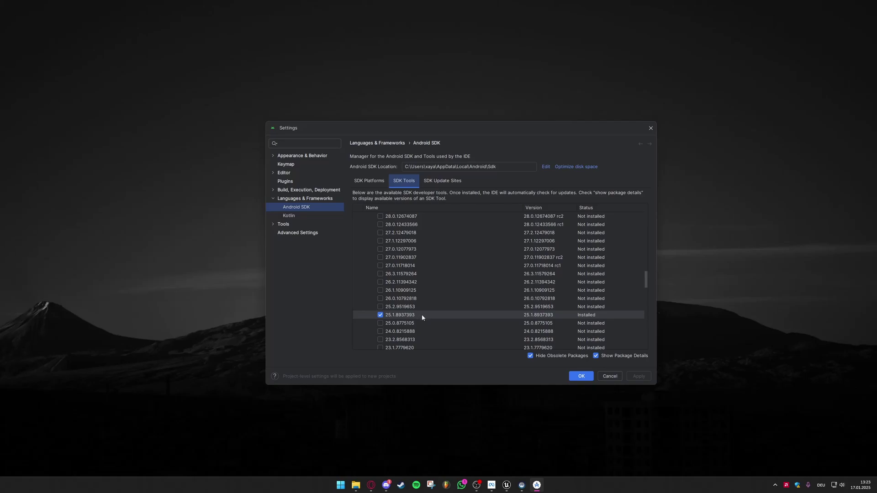
scroll(421, 314, "up", 2)
scroll(421, 313, "down", 2)
scroll(422, 316, "down", 10)
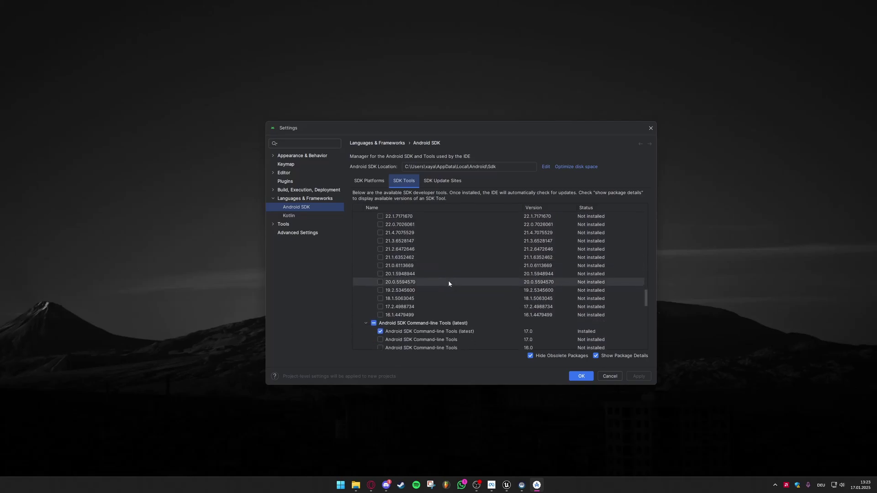
scroll(448, 286, "down", 1)
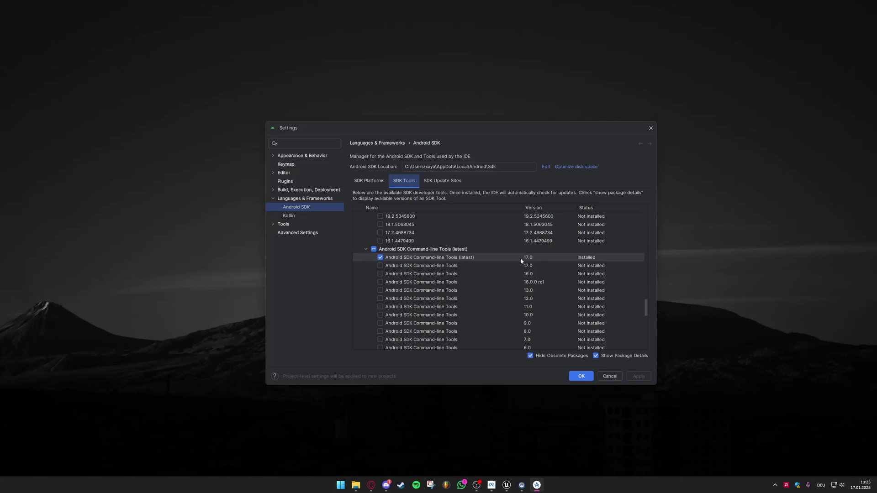
scroll(525, 262, "down", 4)
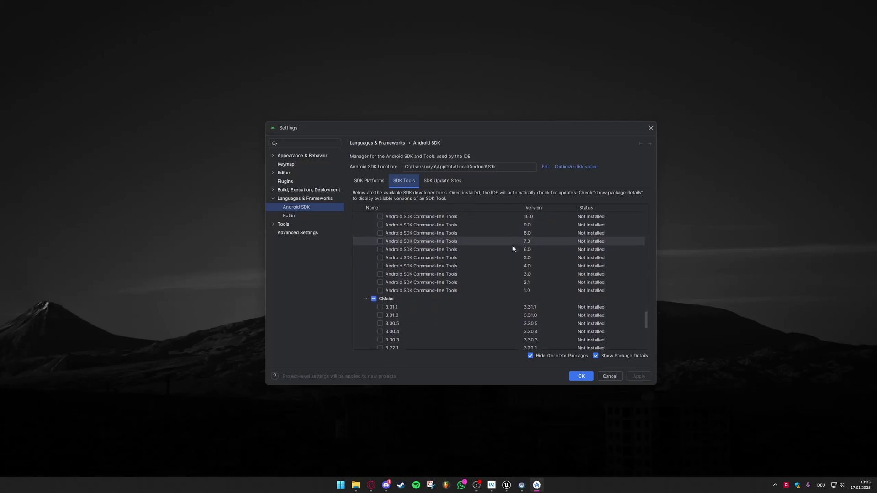
scroll(457, 242, "down", 2)
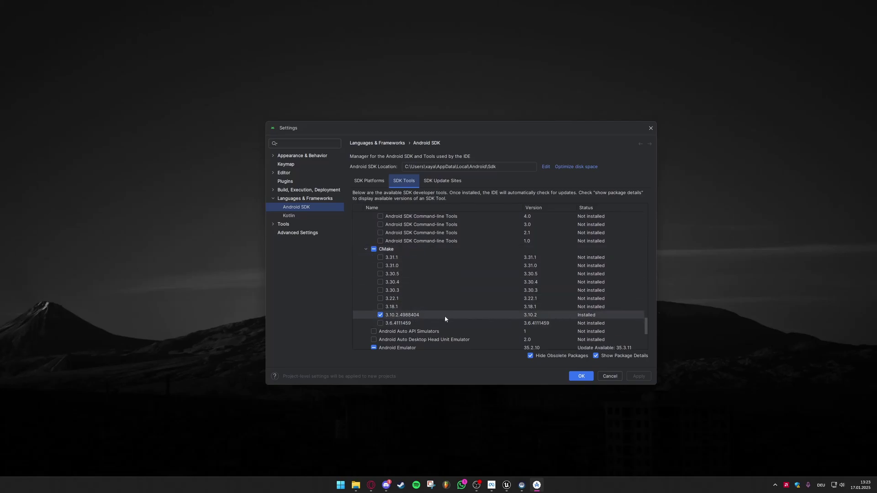
scroll(445, 316, "down", 4)
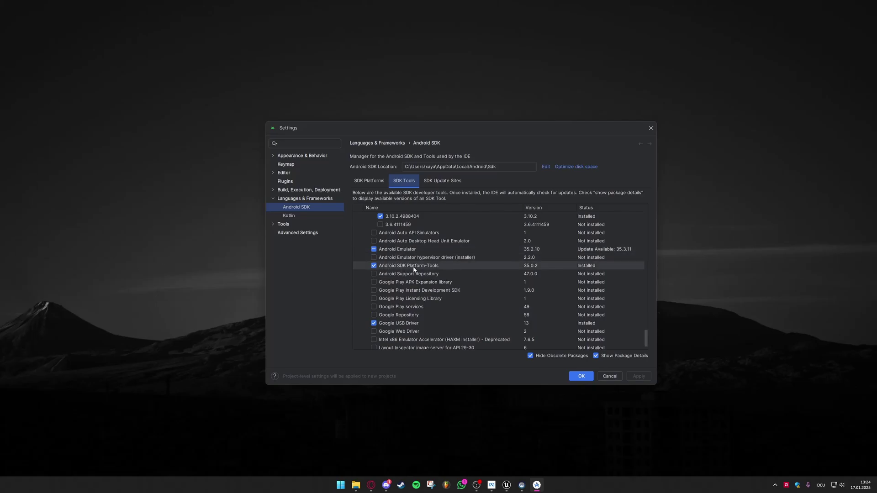
scroll(445, 302, "down", 1)
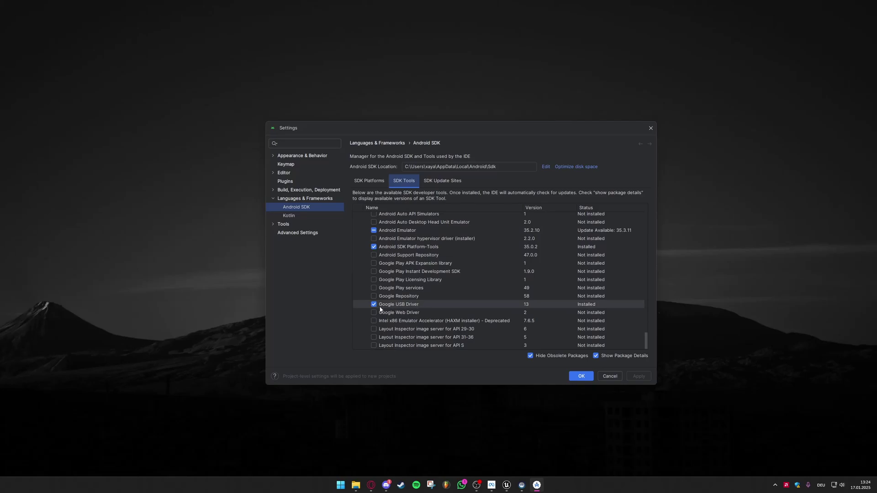
scroll(382, 308, "up", 8)
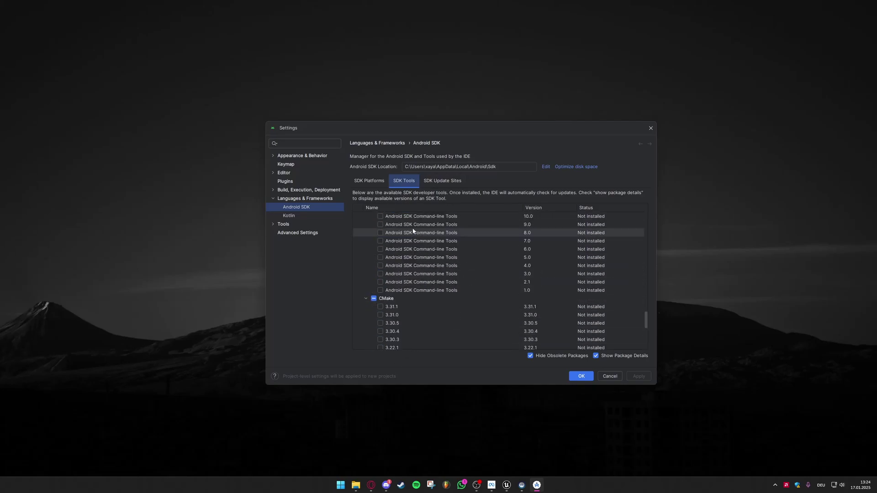
scroll(421, 262, "down", 8)
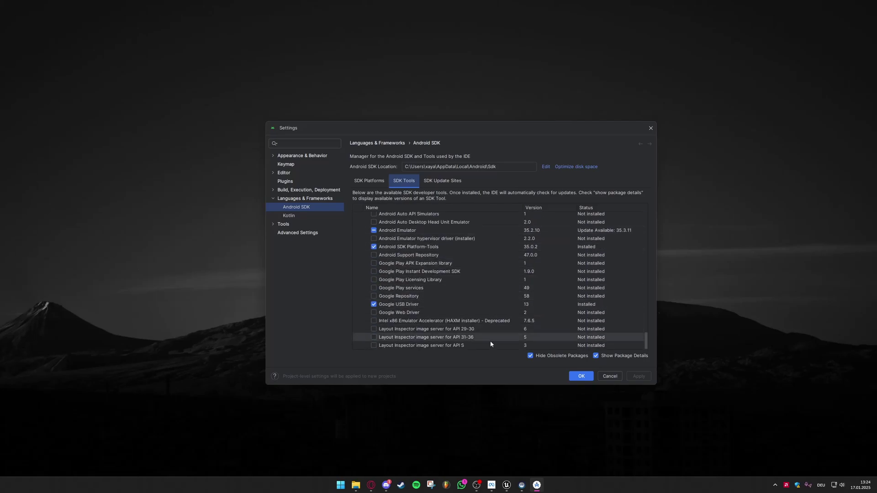
Step: Dismiss the SDK settings, close Android Studio, and scroll the UE docs to Required Versions (OpenJDK 17.0.6)
left_click(610, 376)
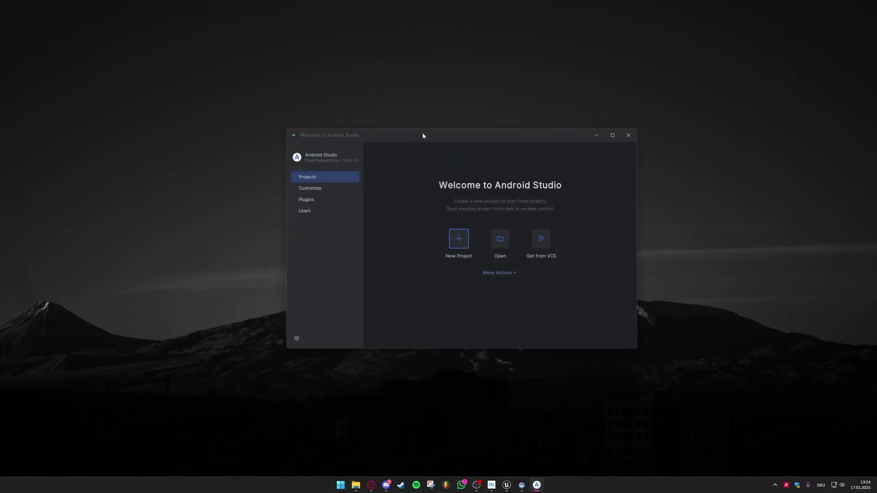
left_click_drag(424, 136, 418, 138)
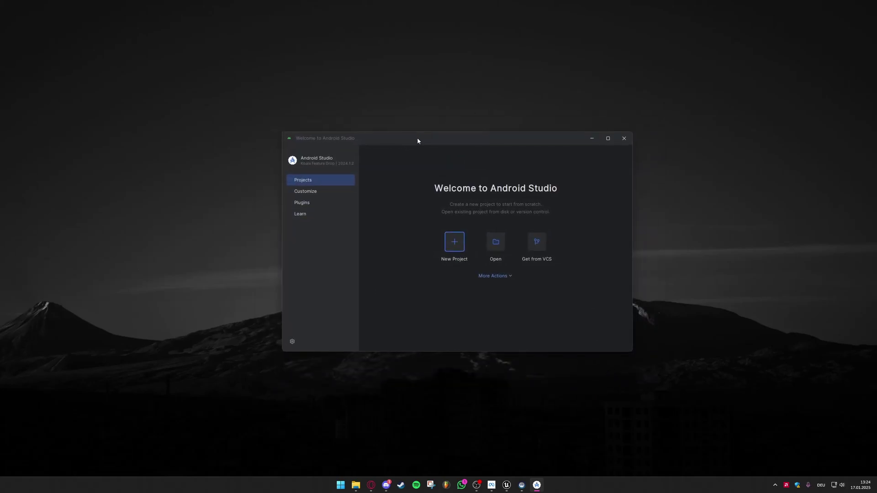
left_click(623, 138)
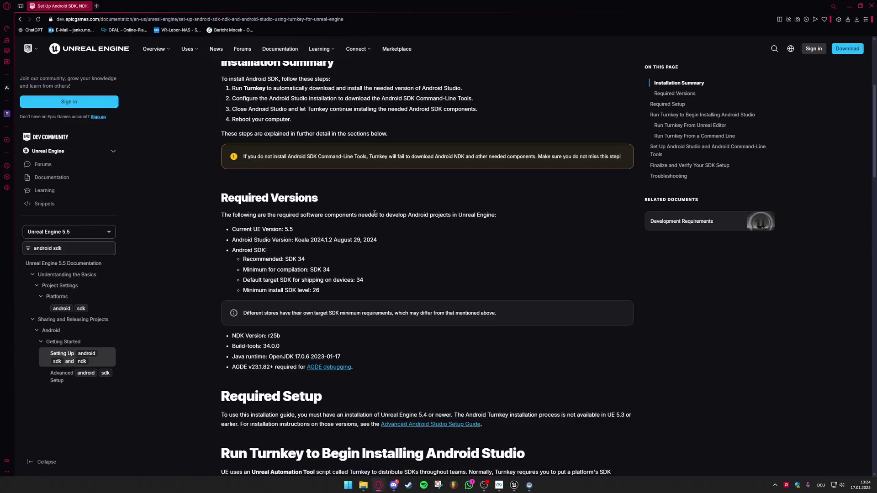
scroll(375, 213, "down", 2)
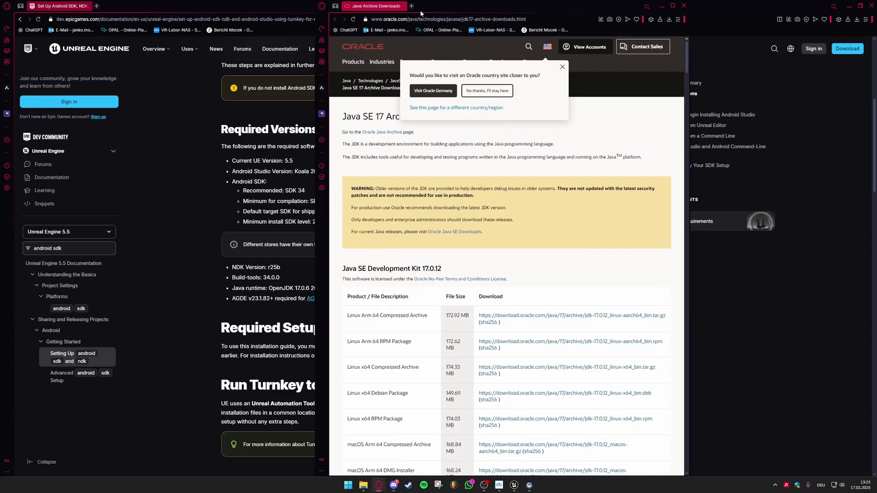
Step: Bring up the Oracle Java SE 17 archive maximized, scrolled to the JDK 17.0.12 Windows x64 installers
key("alt+Tab")
double_click(451, 12)
left_click(574, 66)
scroll(495, 185, "down", 3)
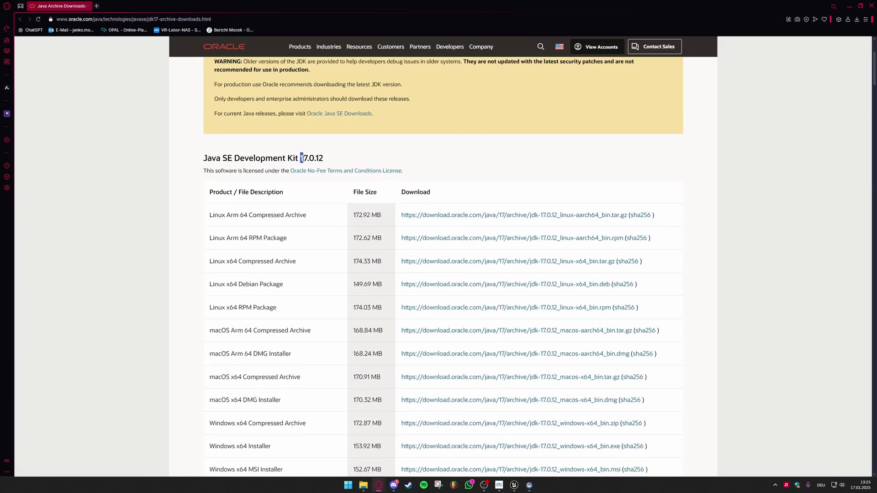
left_click_drag(302, 158, 323, 158)
left_click(367, 165)
scroll(395, 186, "up", 2)
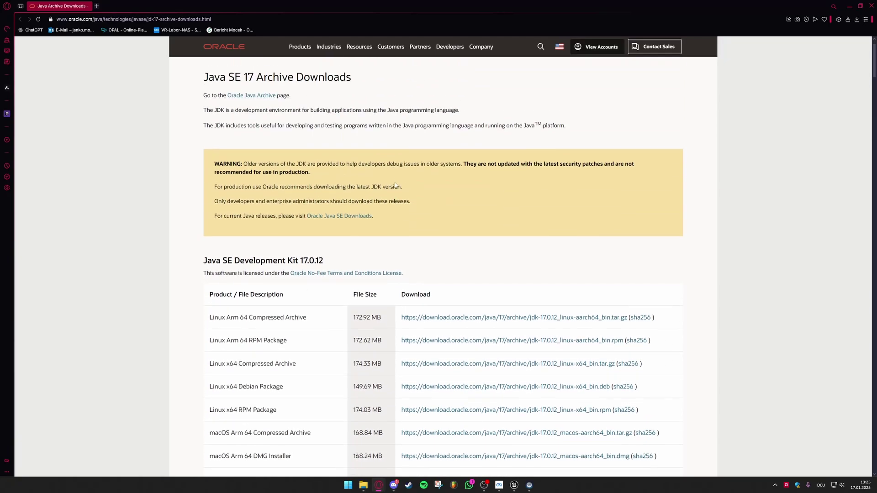
scroll(393, 191, "down", 5)
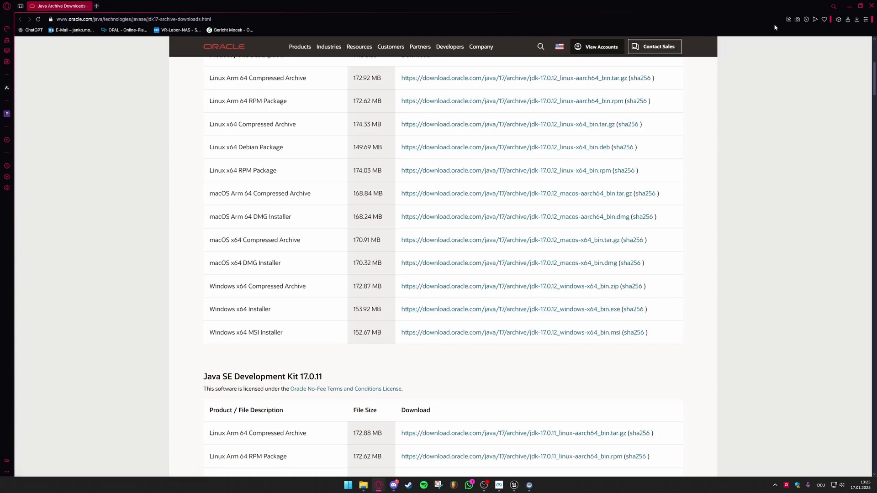
Step: Return to the Unreal Editor and open Project Settings at the Target Hardware section
left_click(515, 485)
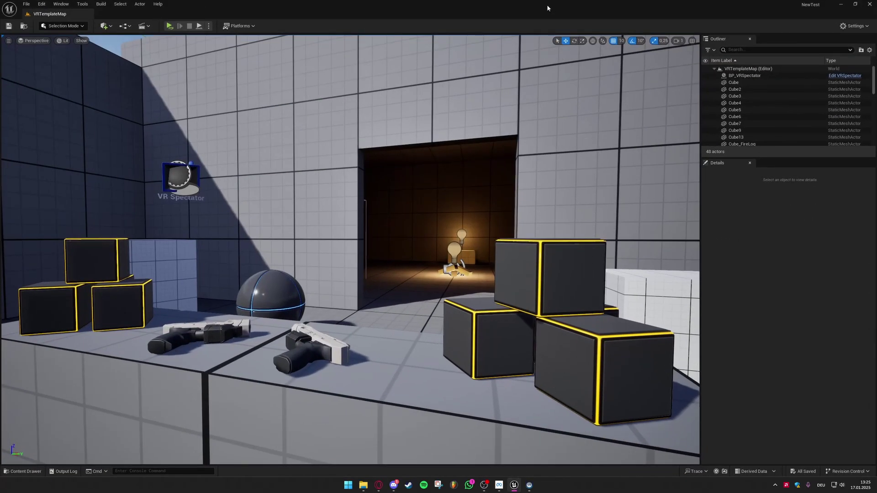
left_click(870, 4)
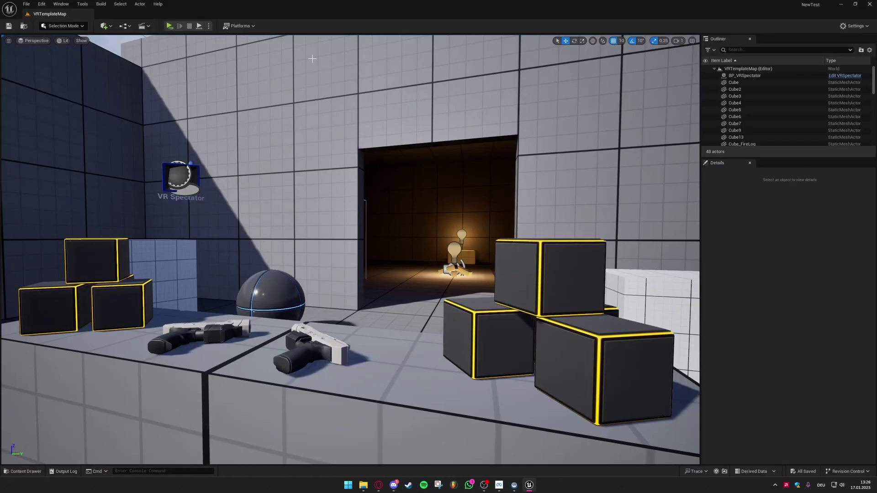
left_click(41, 4)
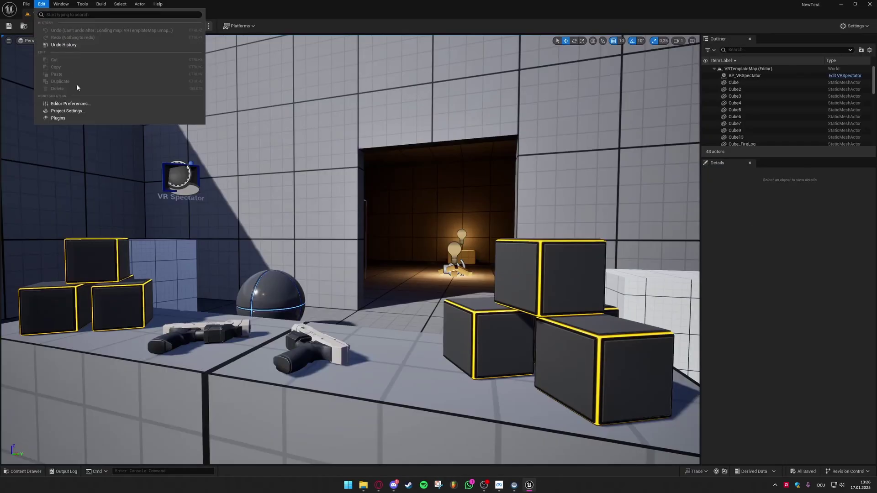
left_click(67, 111)
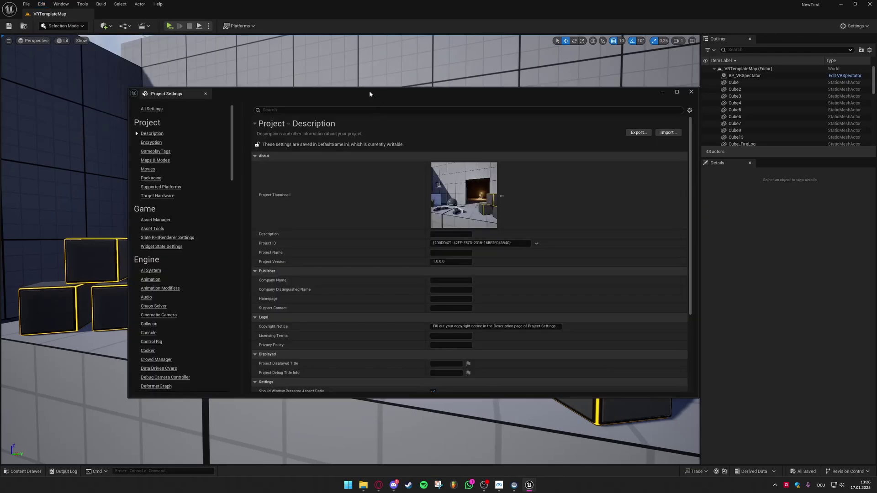
mouse_move(369, 91)
left_mouse_down()
mouse_move(414, 95)
mouse_move(367, 104)
left_mouse_up()
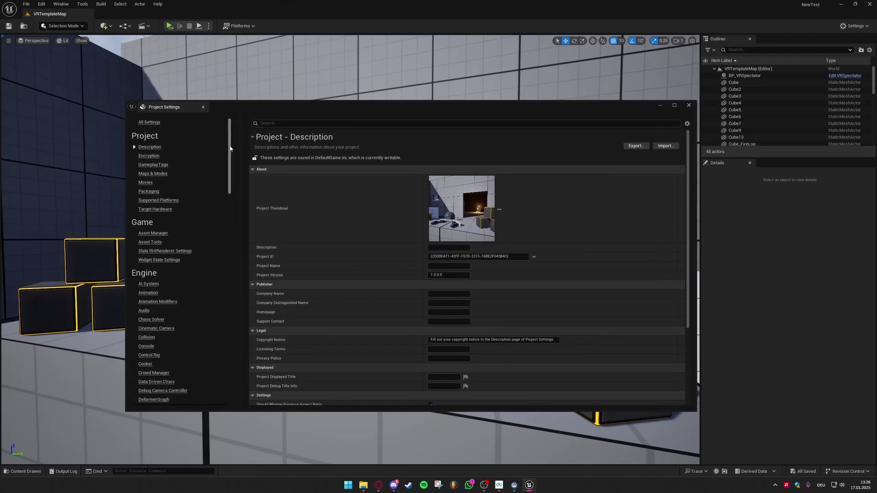
mouse_move(230, 147)
left_mouse_down()
mouse_move(219, 193)
mouse_move(218, 143)
left_mouse_up()
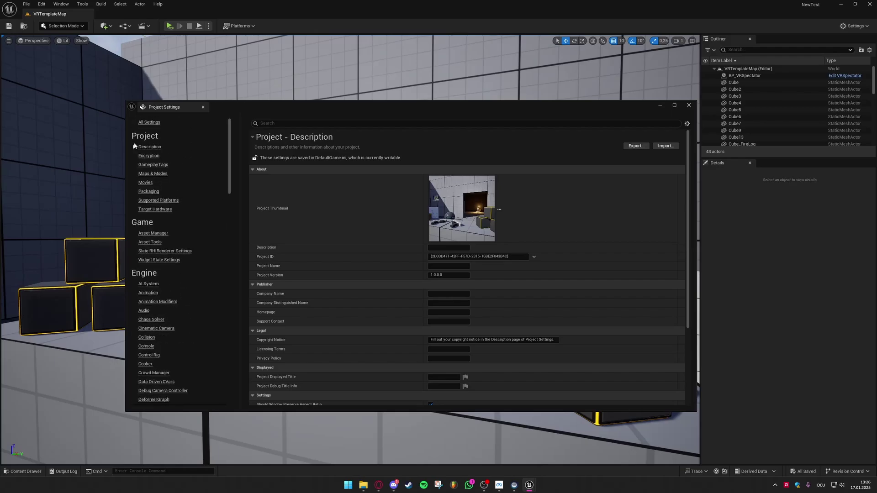
left_click(151, 210)
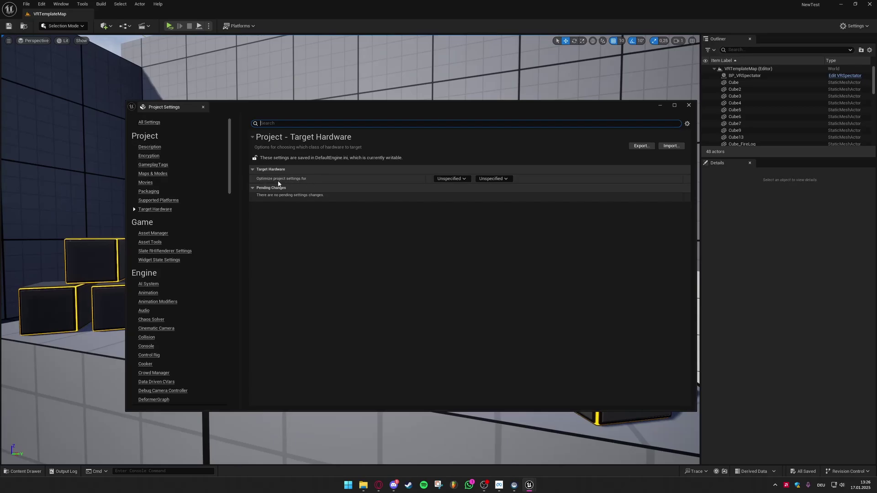
Step: Set target hardware to Mobile with Scalable quality and restart the editor
left_click(457, 179)
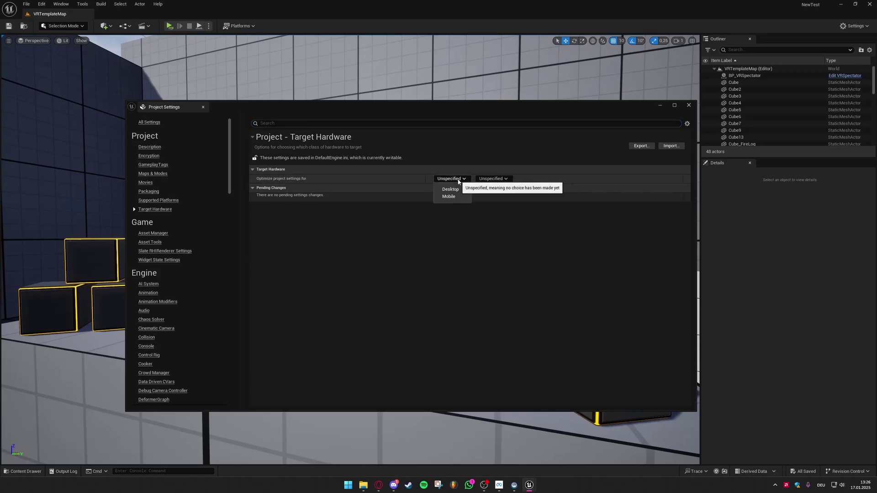
left_click(448, 196)
left_click(485, 179)
left_click(481, 197)
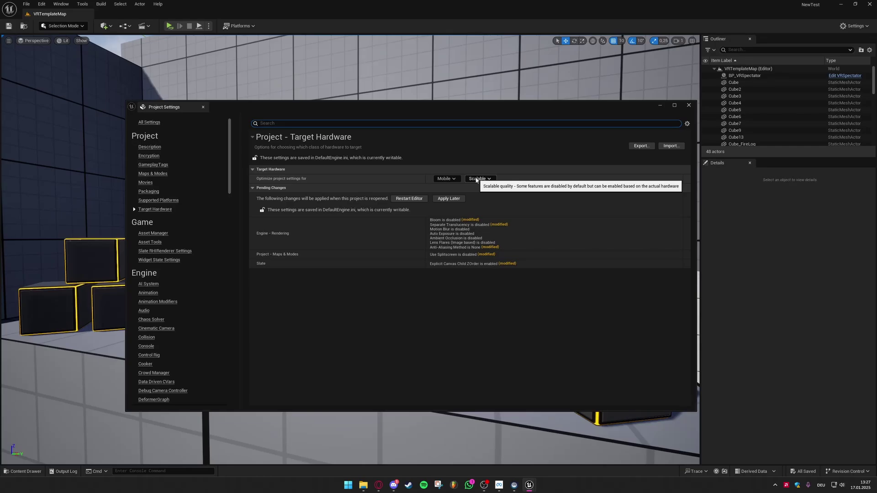
left_click(406, 199)
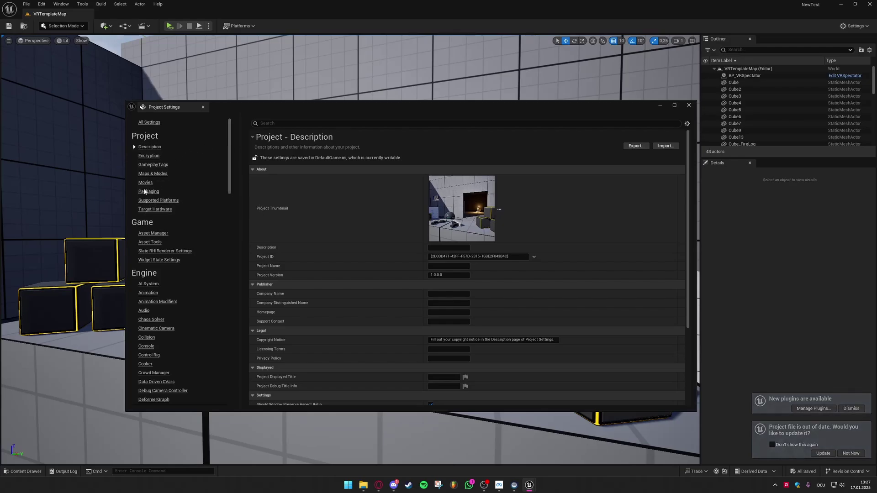
Step: In Supported Platforms, uncheck IOS and VisionOS so only Android and Windows remain
left_click(153, 201)
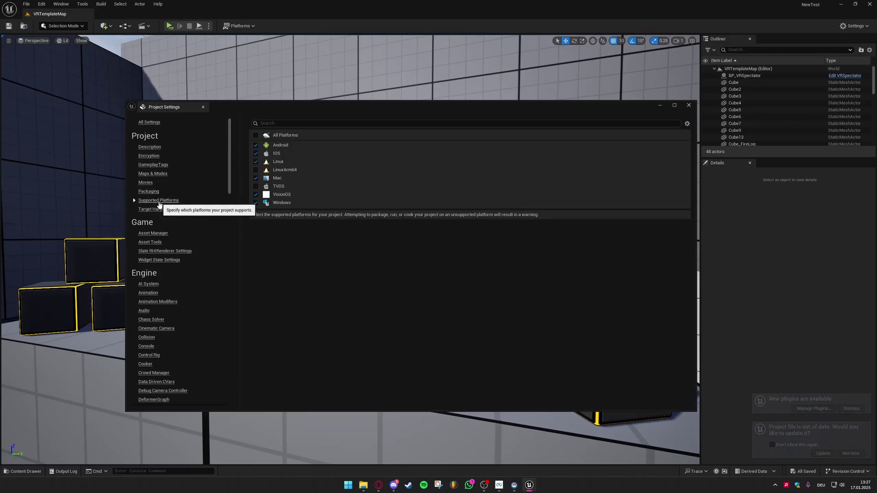
left_click(256, 153)
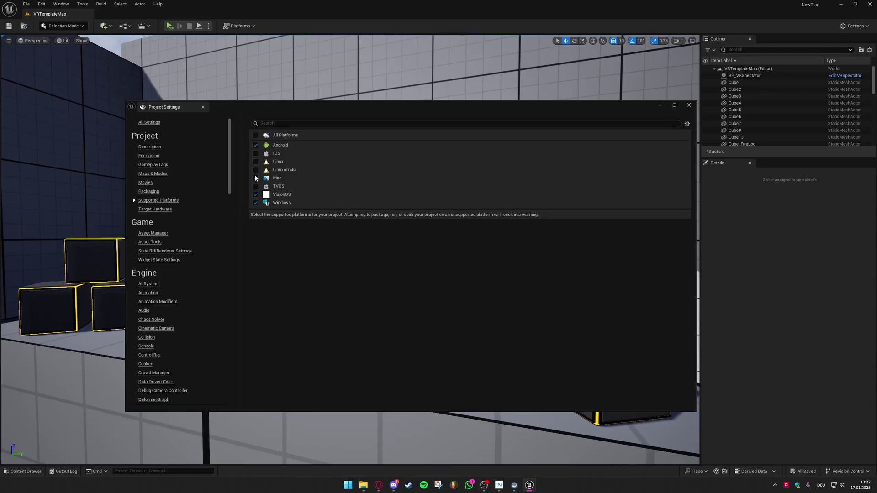
left_click(255, 195)
scroll(174, 215, "down", 5)
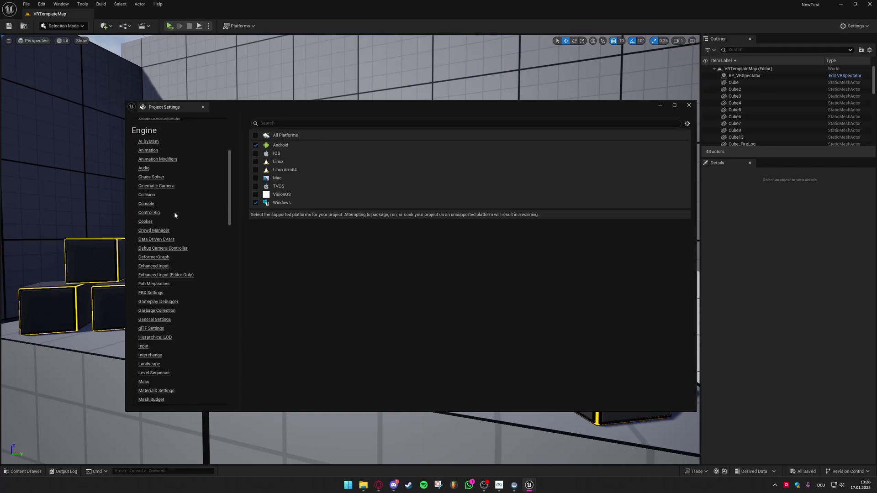
scroll(174, 216, "down", 15)
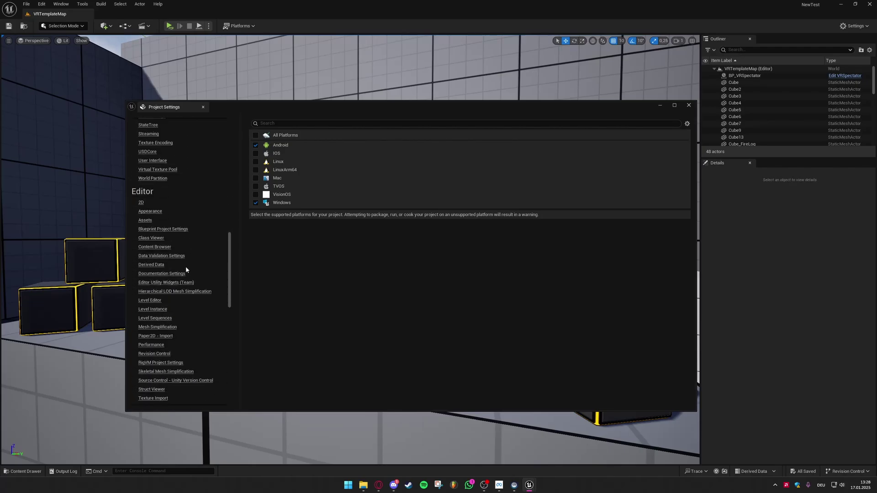
scroll(186, 268, "down", 7)
Step: Open the Platforms - Android settings and configure the project's Android platform files
left_click(146, 246)
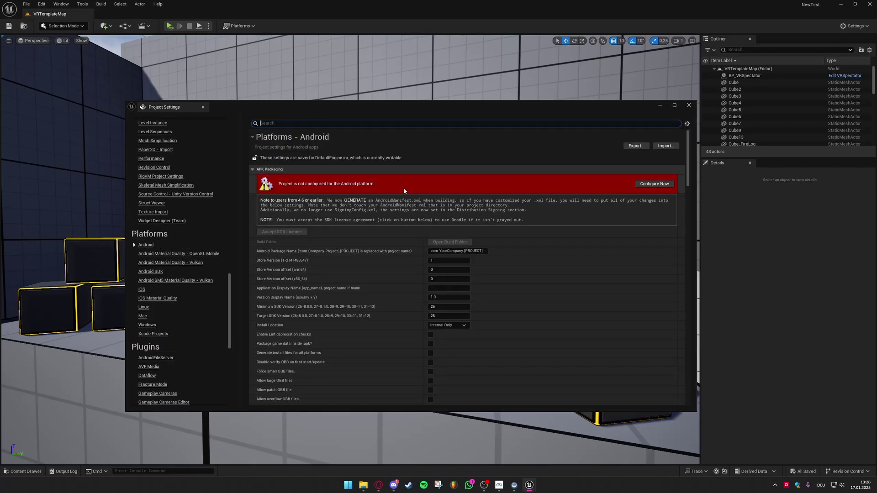
left_click(655, 183)
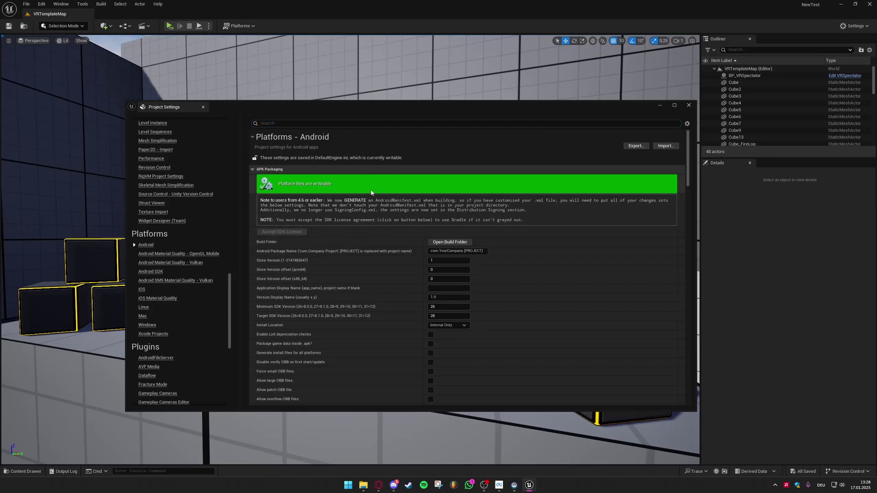
scroll(371, 192, "down", 1)
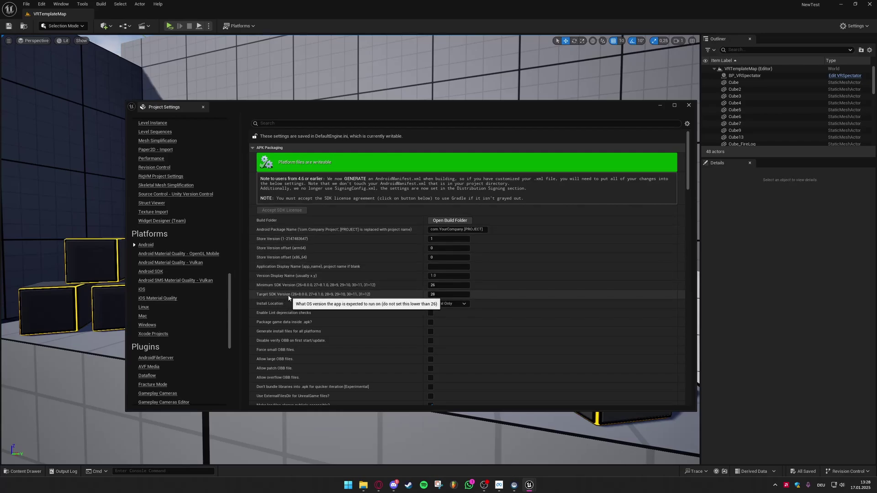
Step: Set the Minimum SDK Version to 29 and the Target SDK Version to 32
left_click(447, 285)
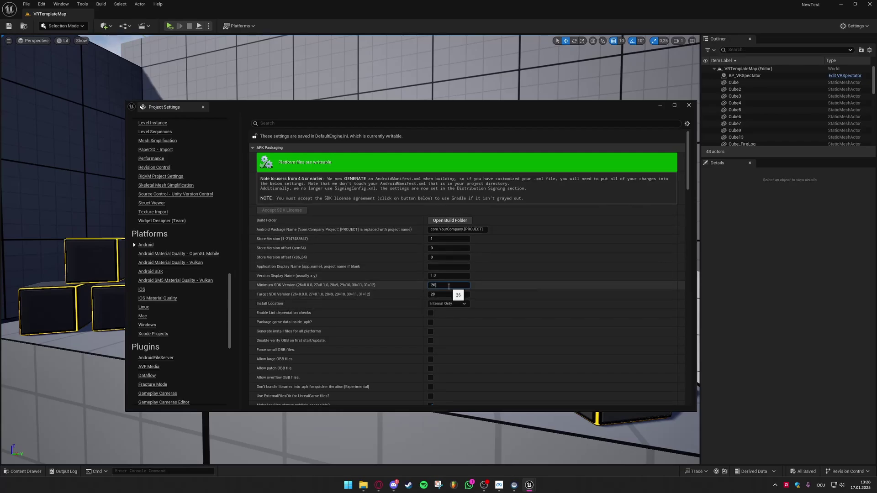
left_click(412, 286)
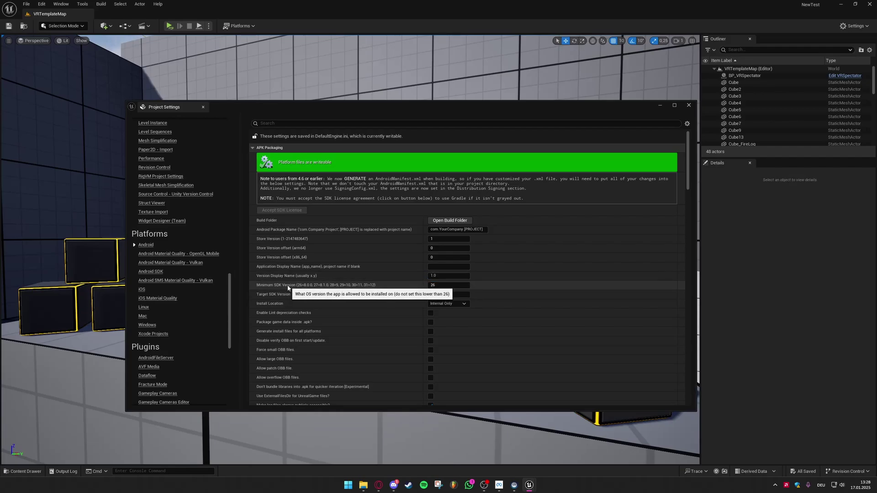
left_click(445, 286)
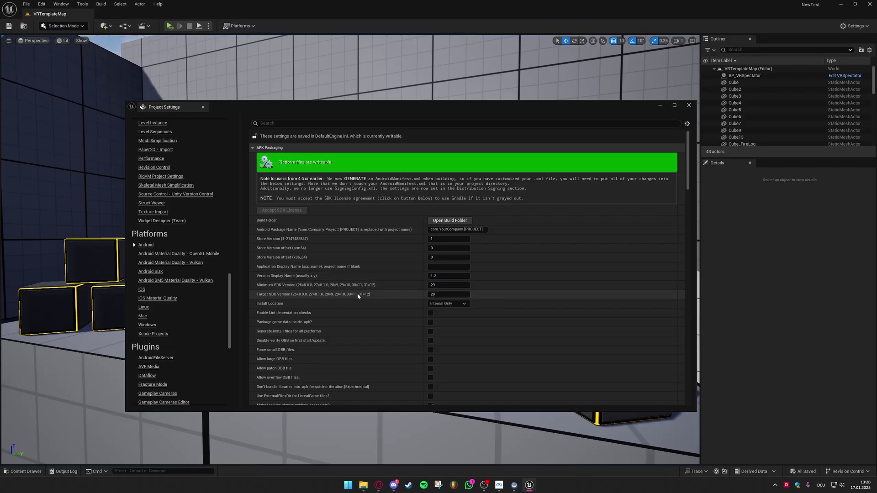
left_click(450, 294)
type("3")
key("Return")
left_click(452, 295)
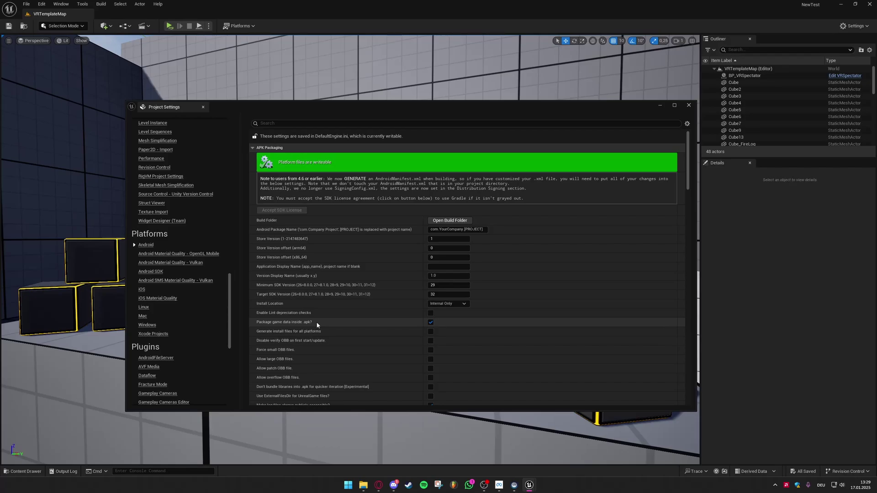
Step: Configure the Google Play services platform files and show the Android SDK page with SDK, NDK and Java paths
scroll(317, 325, "down", 15)
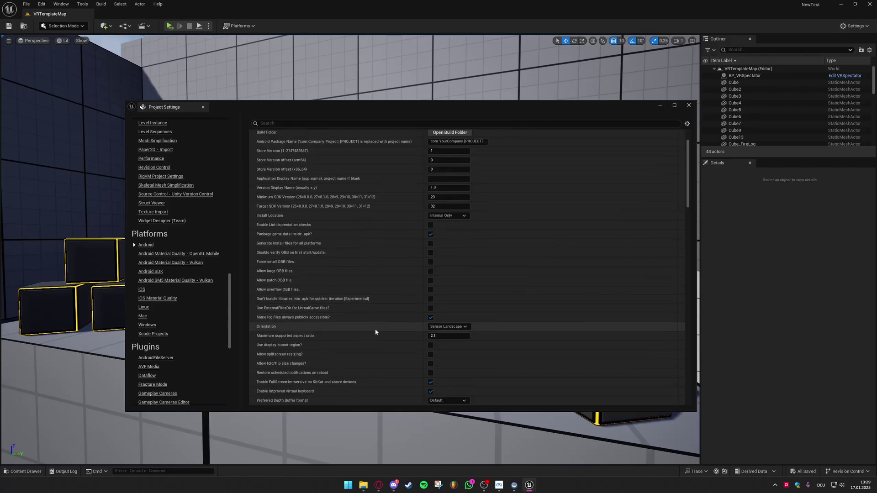
scroll(371, 303, "down", 8)
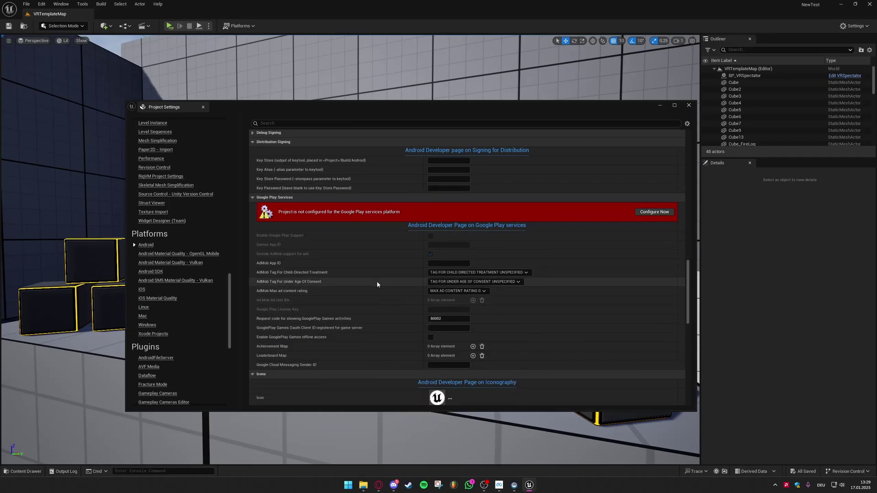
left_click(653, 213)
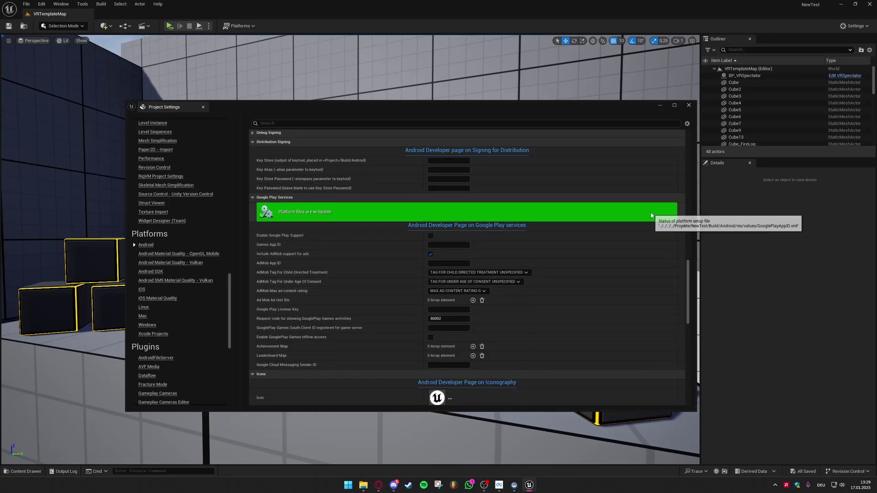
scroll(297, 218, "down", 10)
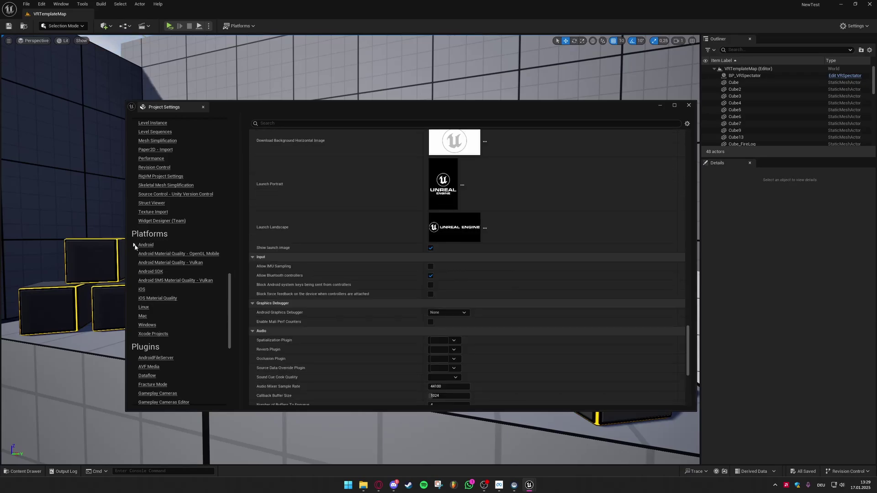
left_click(144, 273)
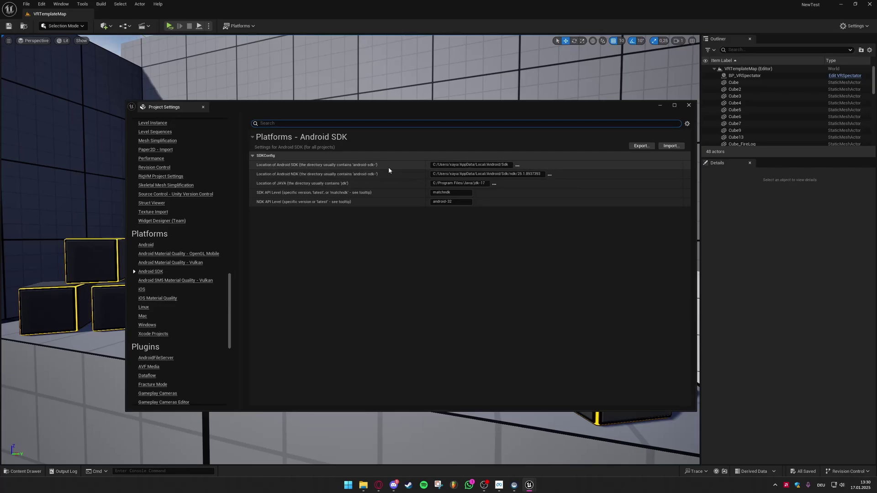
Step: Launch Android Studio, copy the Android SDK Location from its SDK Manager, and close it
left_click(349, 485)
type("and")
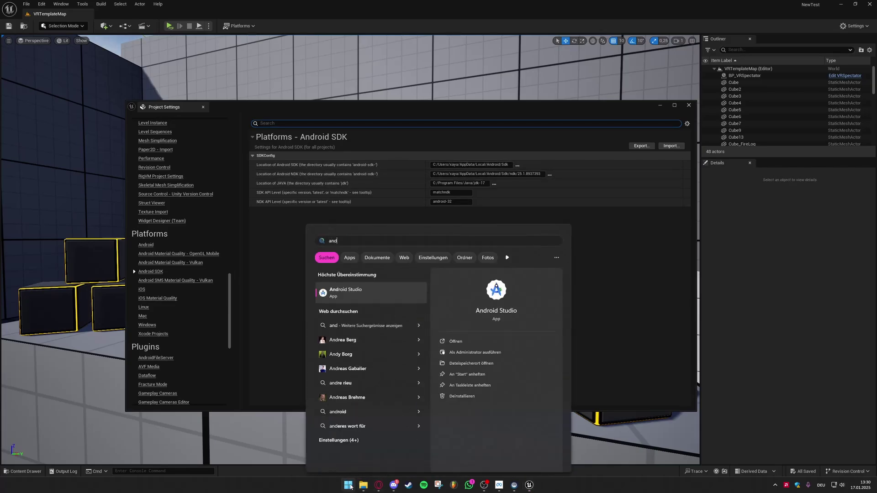
left_click(368, 292)
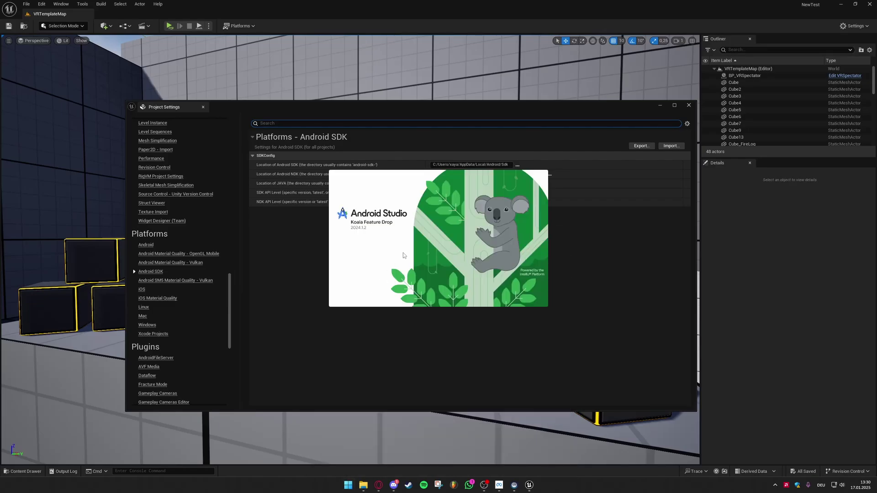
left_click(474, 229)
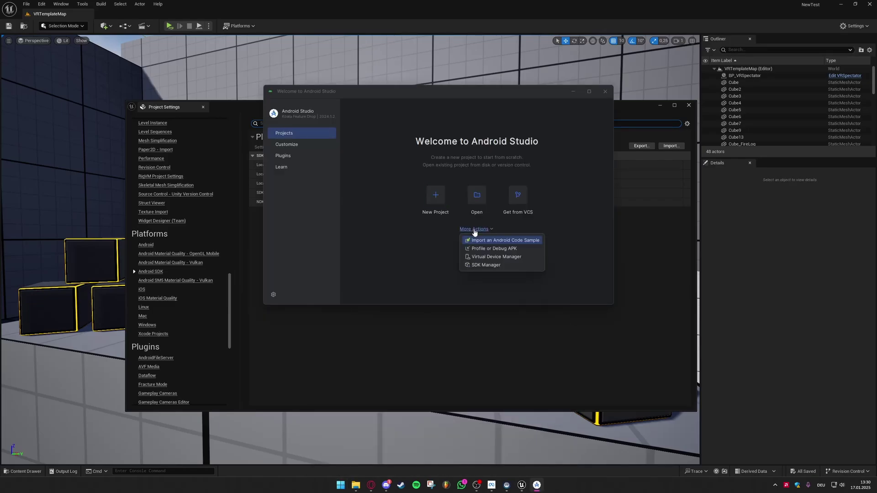
left_click(475, 266)
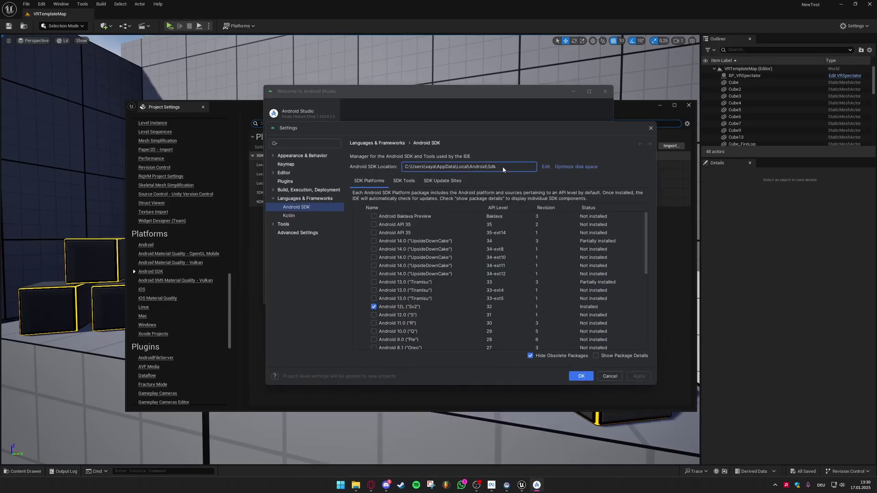
triple_click(499, 169)
key("ctrl+c")
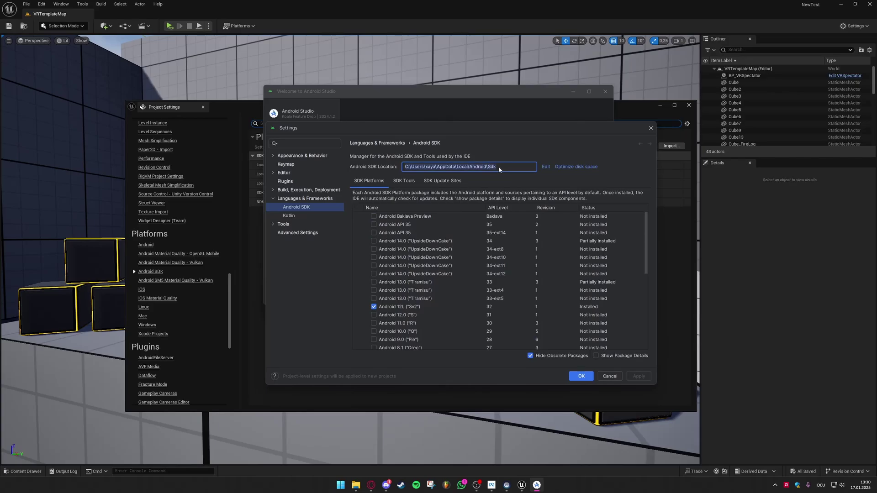
left_click(651, 129)
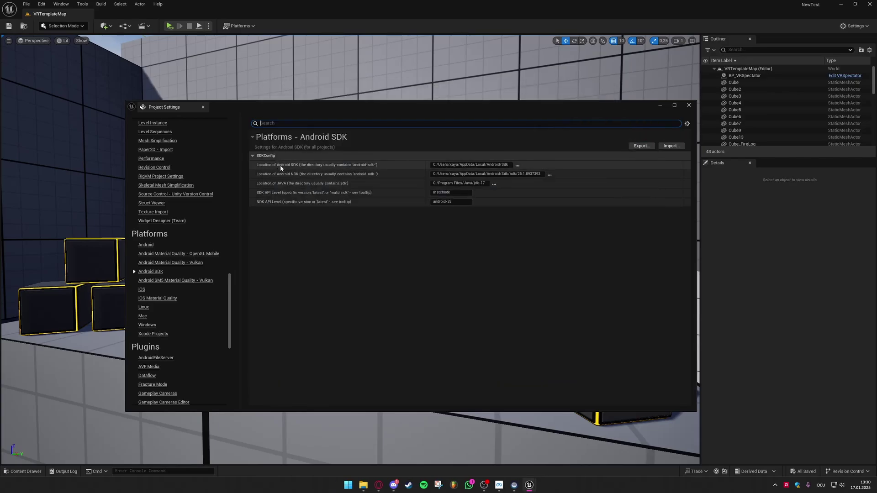
Step: Open the pasted Android SDK path in File Explorer and confirm the ndk\25.1.8937393 folder
left_click(473, 165)
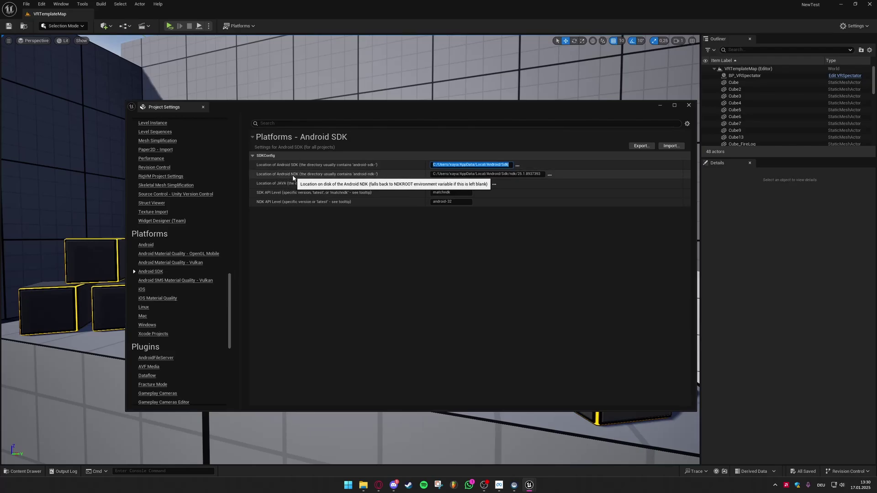
left_click(365, 488)
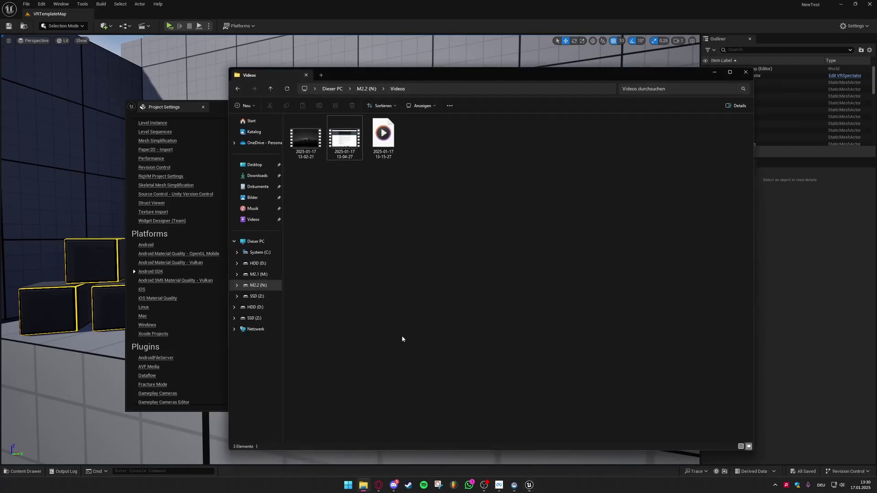
left_click(420, 90)
key("ctrl+v")
key("Return")
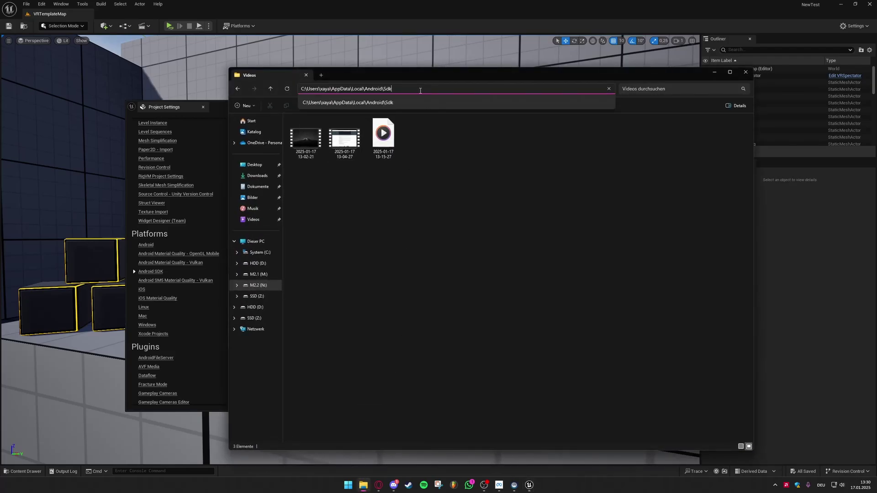
left_click_drag(420, 76, 419, 105)
double_click(298, 235)
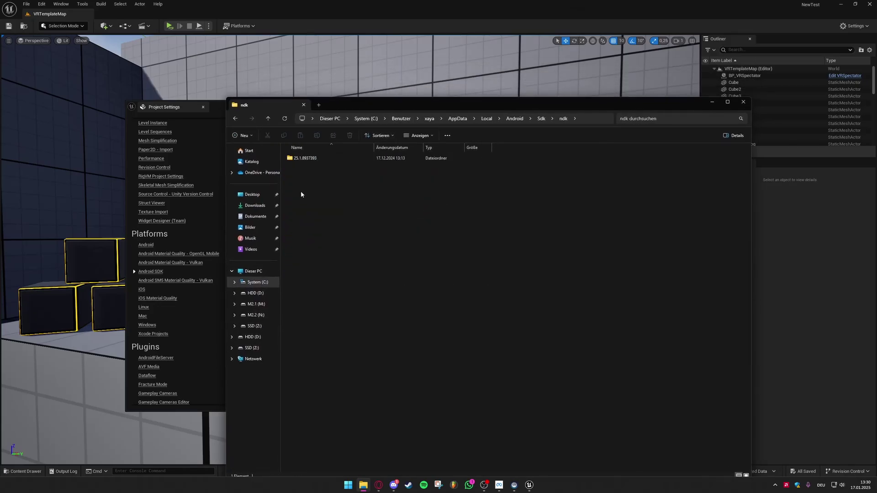
double_click(299, 159)
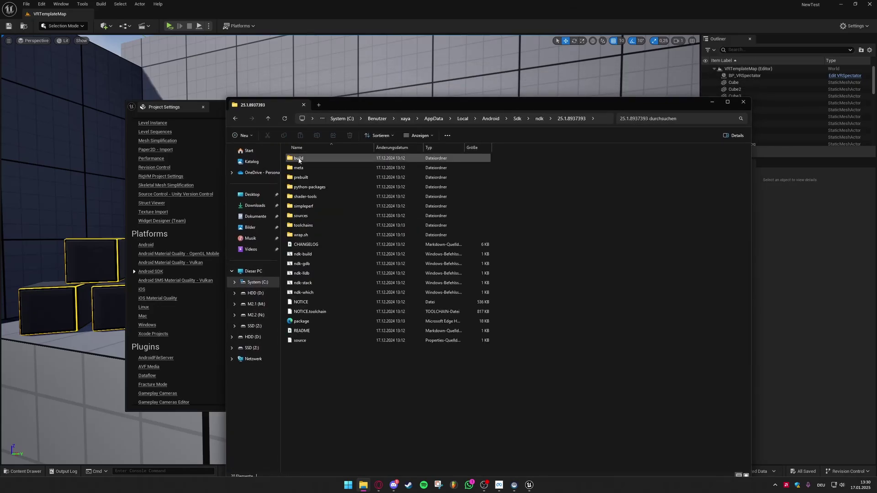
left_click(569, 123)
key("Escape")
left_click(457, 122)
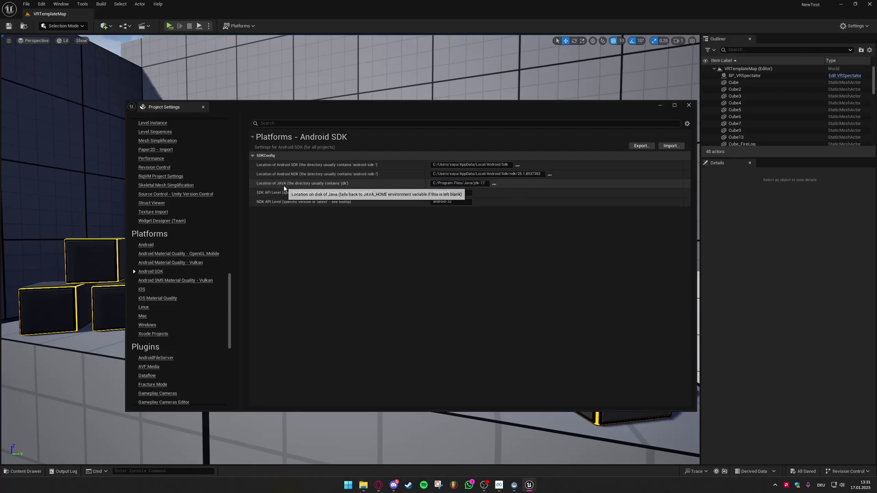
Step: Confirm the C:\Program Files\Java\jdk-17 folder, close Explorer, and check Unreal's Location of JAVA
left_click(364, 486)
left_click_drag(386, 403, 437, 105)
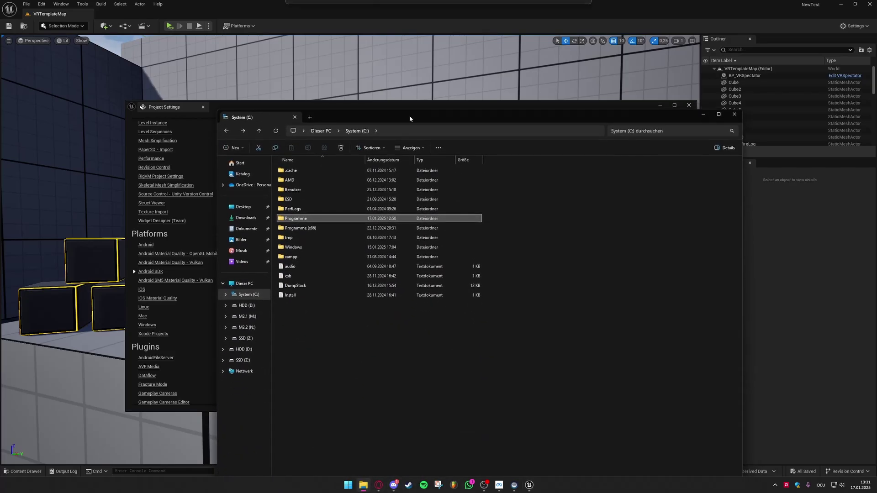
left_click(247, 296)
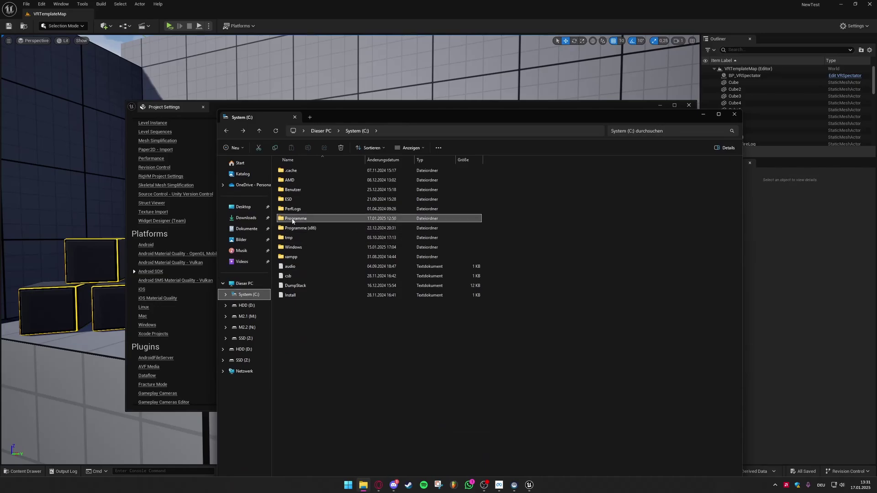
double_click(296, 219)
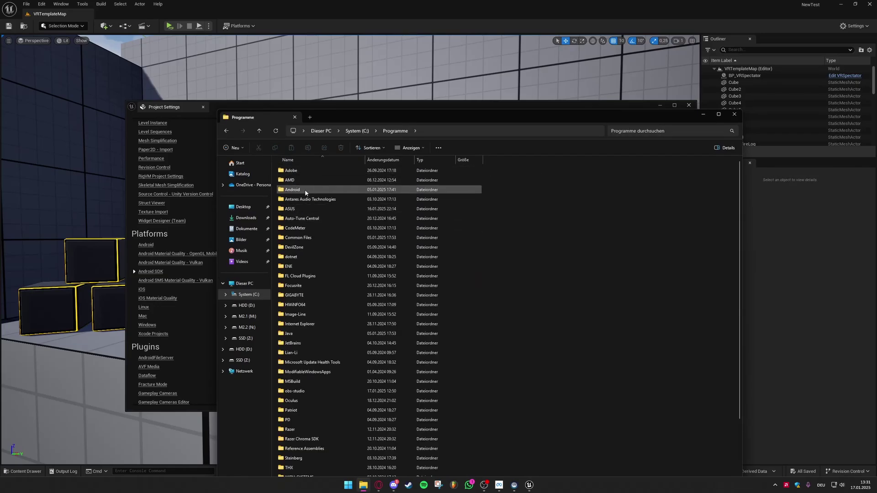
double_click(297, 334)
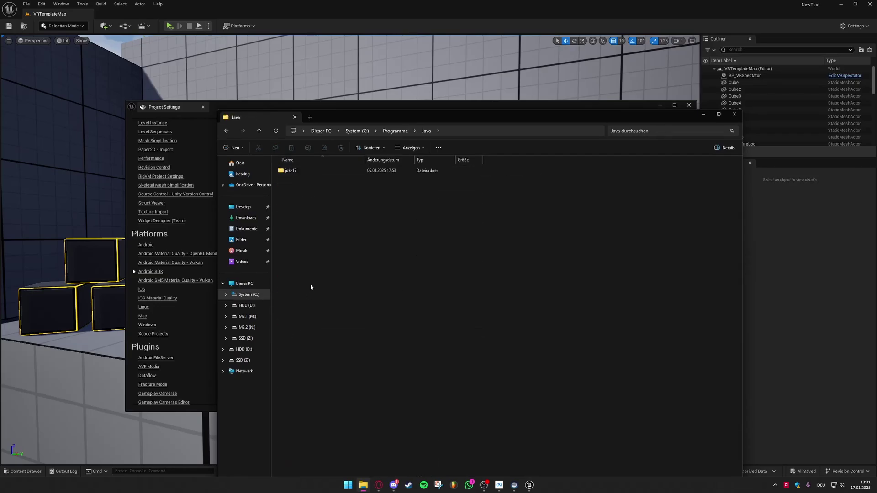
double_click(290, 171)
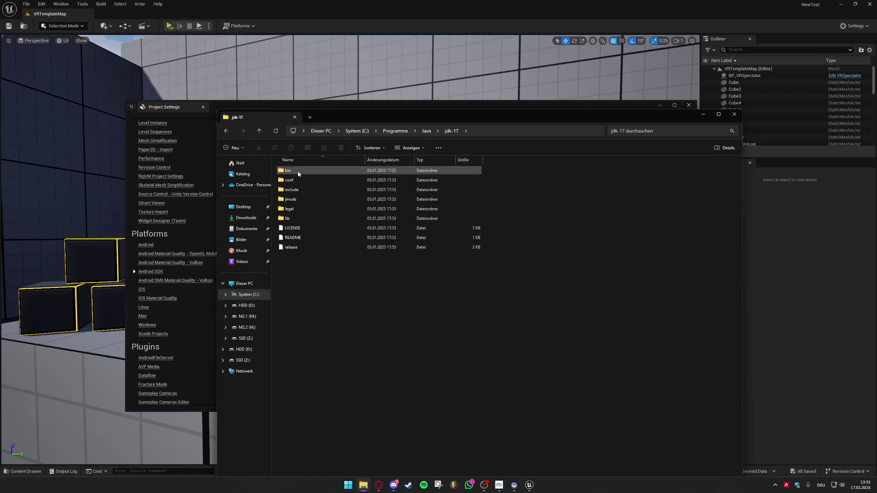
left_click_drag(489, 117, 454, 296)
left_click(449, 310)
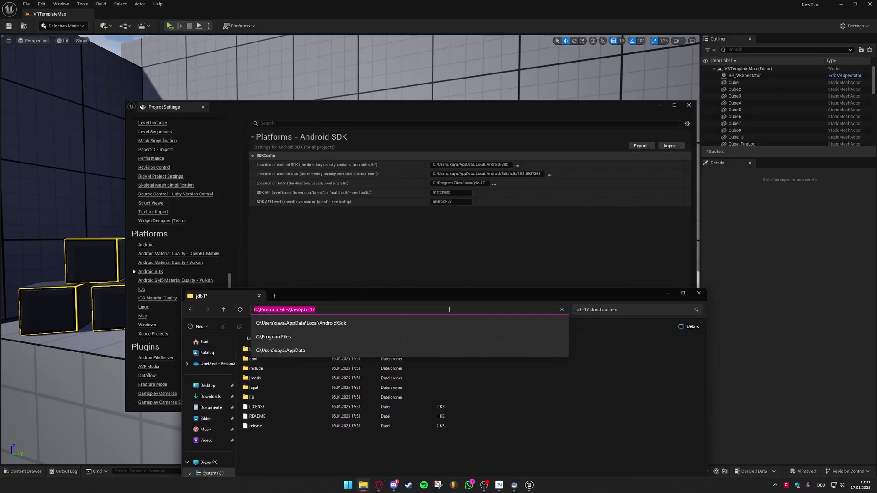
left_click(699, 293)
left_click(481, 184)
key("Return")
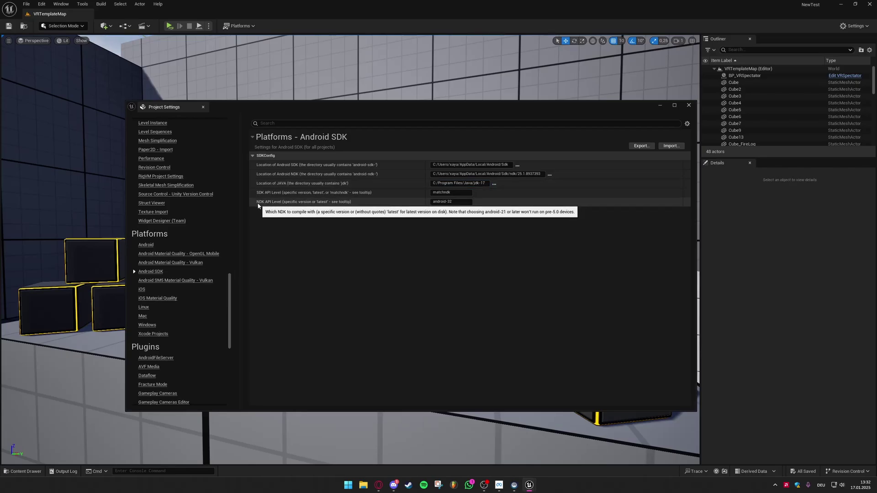
left_click(449, 202)
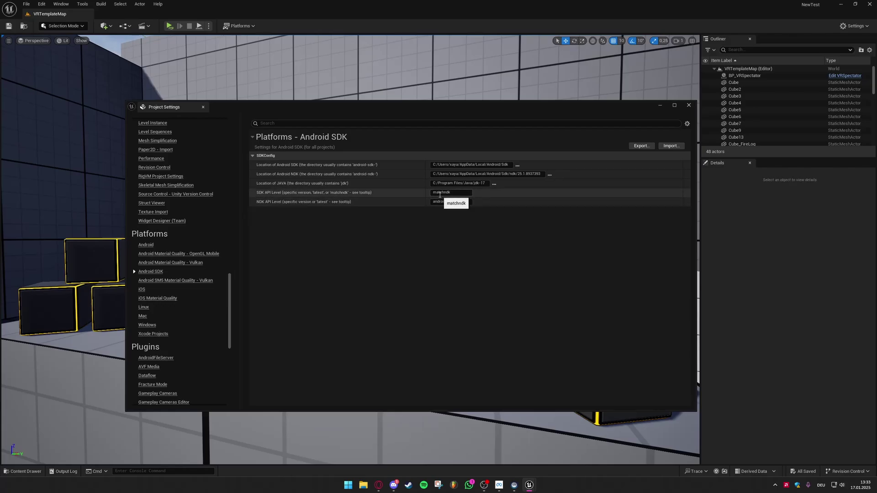
scroll(235, 280, "up", 8)
Step: Scroll the categories back to the Description page and close the Project Settings window
left_click_drag(235, 280, 230, 151)
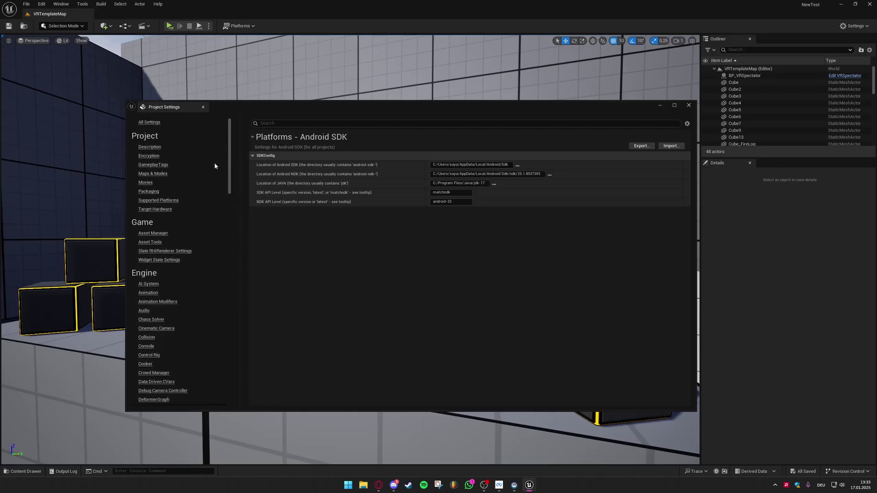
left_click(151, 147)
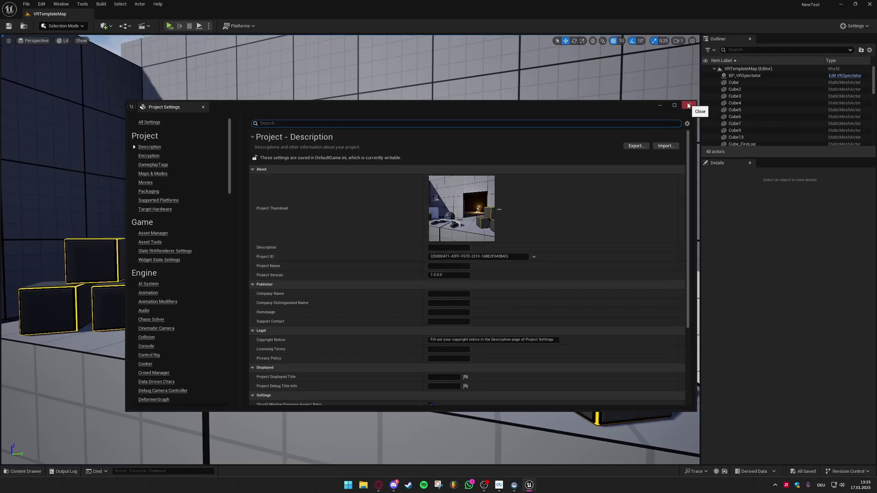
left_click(688, 106)
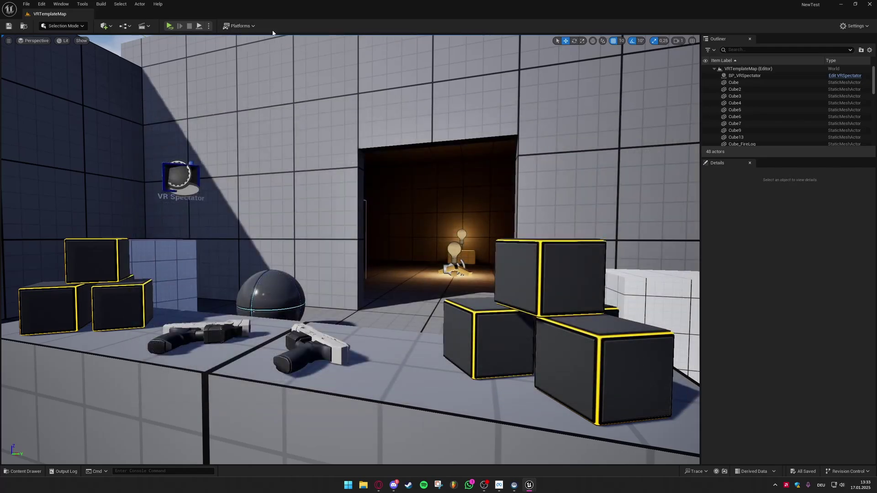
Step: Refresh the platform status, then select Shipping as the Android (ASTC) binary configuration
left_click(254, 27)
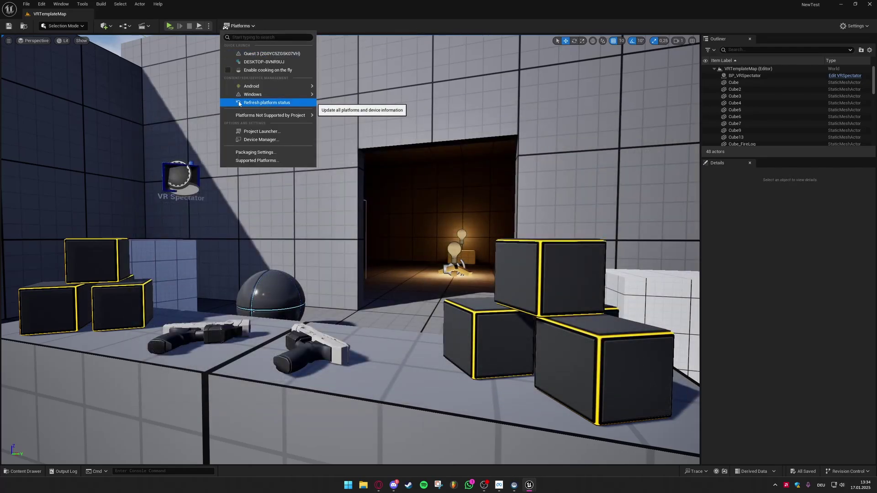
left_click(276, 103)
left_click(240, 26)
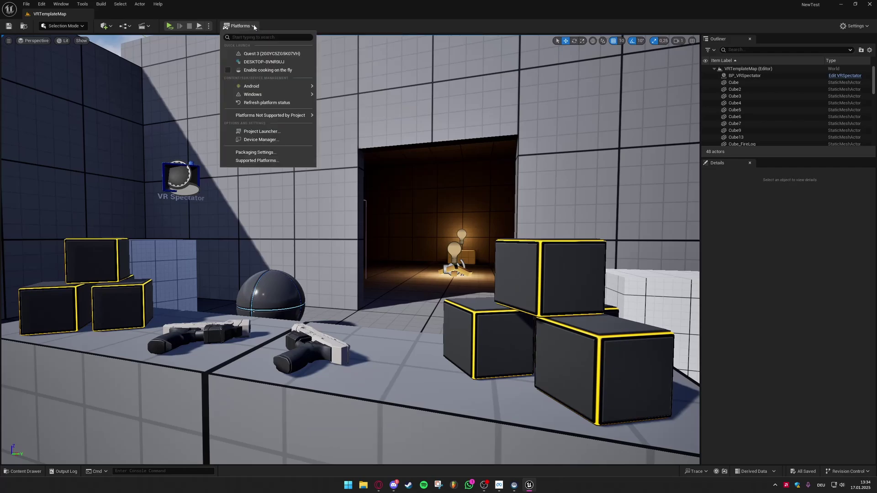
mouse_move(234, 87)
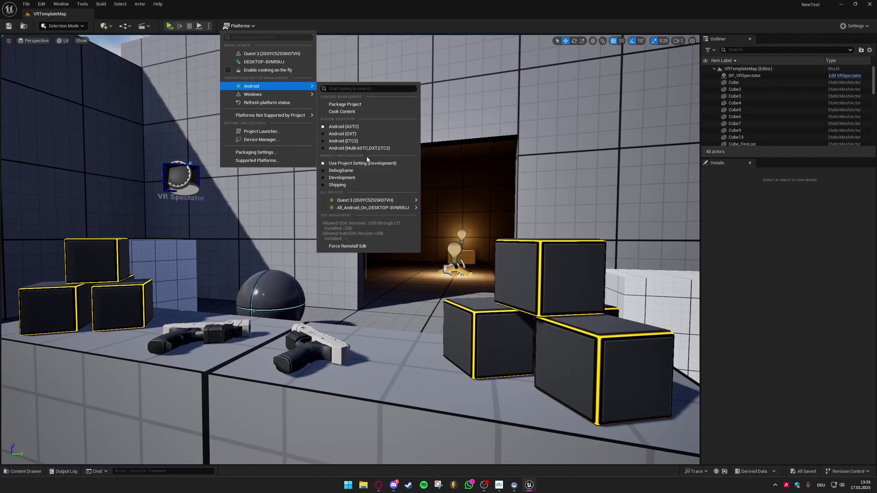
left_click(323, 185)
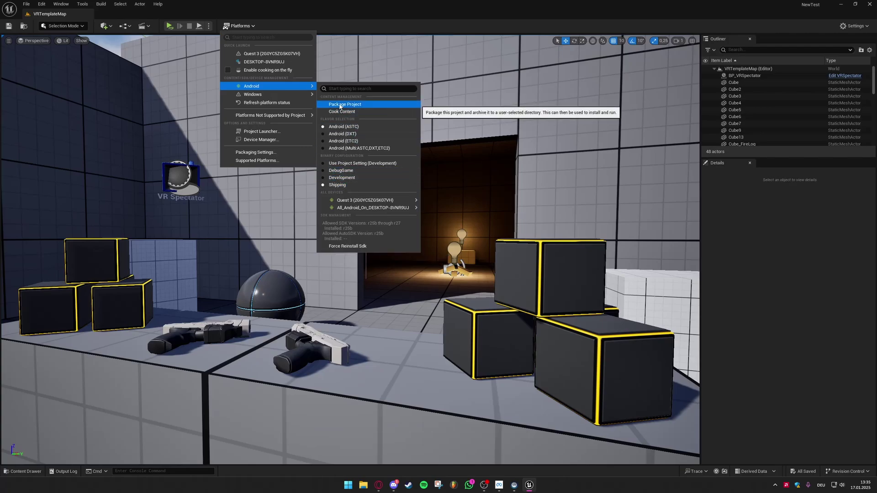
Step: Start Android packaging and create a new folder named 'rendered' inside NewTest
left_click(340, 106)
left_click_drag(253, 5, 527, 158)
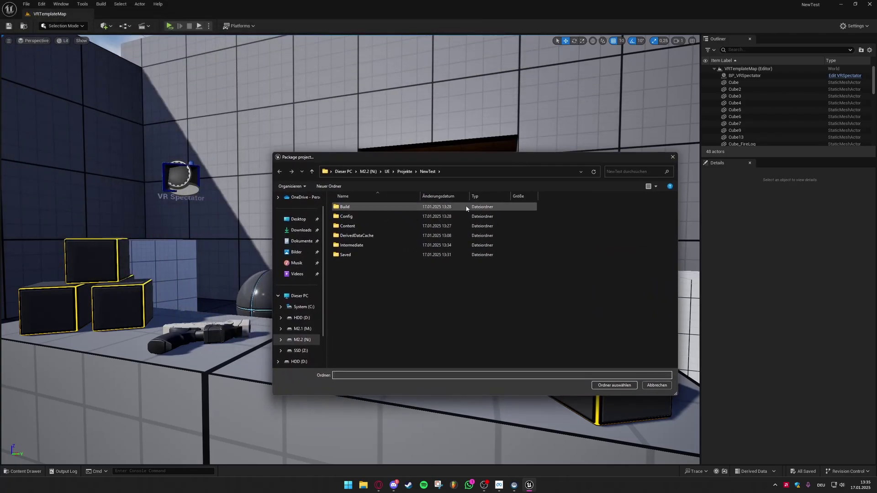
right_click(358, 283)
mouse_move(387, 358)
left_click(476, 358)
type("rendered")
key("Return")
Step: Package the project into the rendered folder and confirm BUILD SUCCESSFUL in the log
double_click(366, 255)
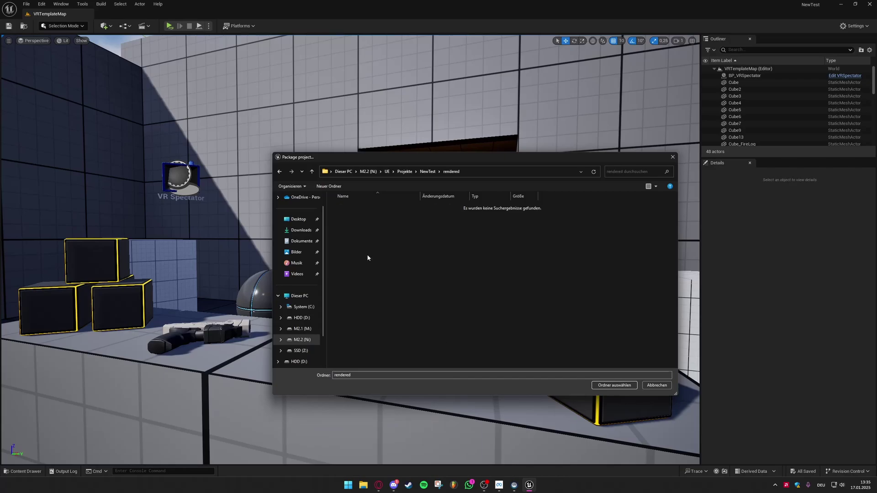
left_click(614, 386)
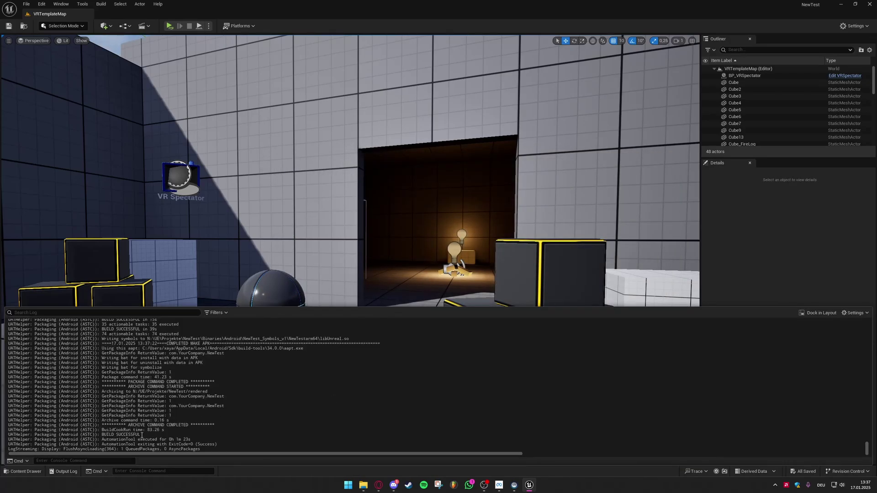
left_click_drag(142, 435, 104, 435)
left_click(225, 431)
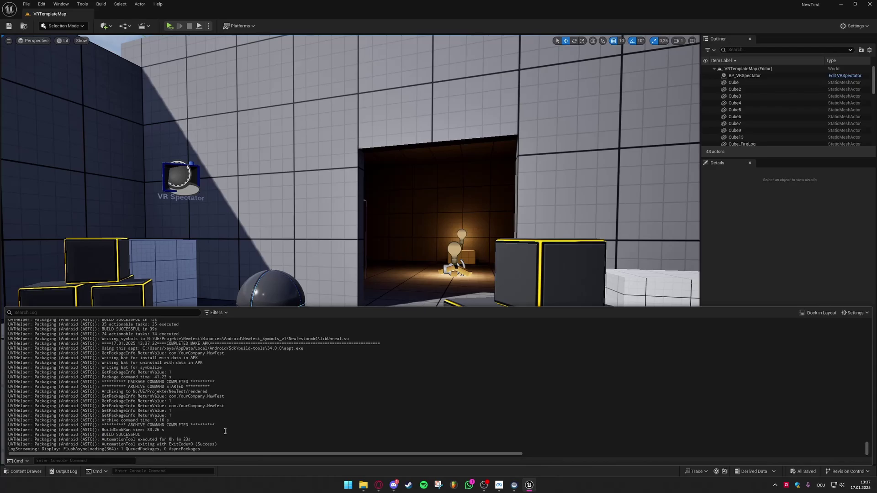
Step: Navigate File Explorer to NewTest > rendered > Android_ASTC
left_click(363, 486)
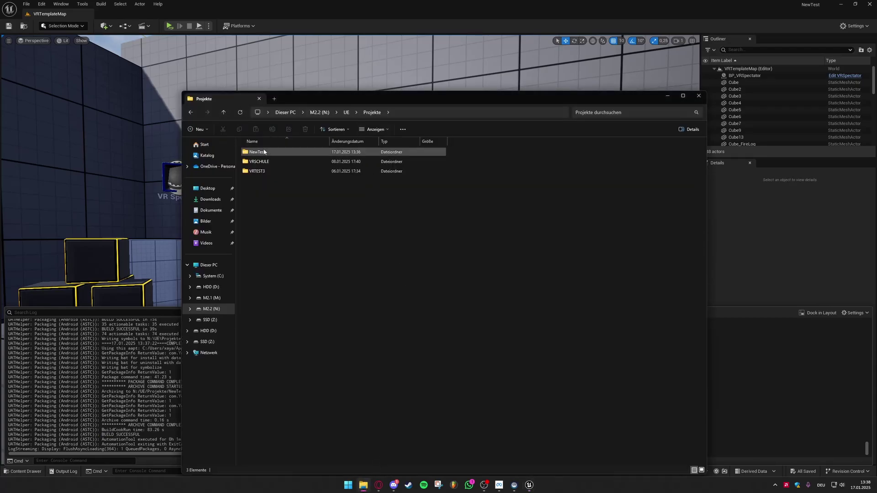
double_click(245, 155)
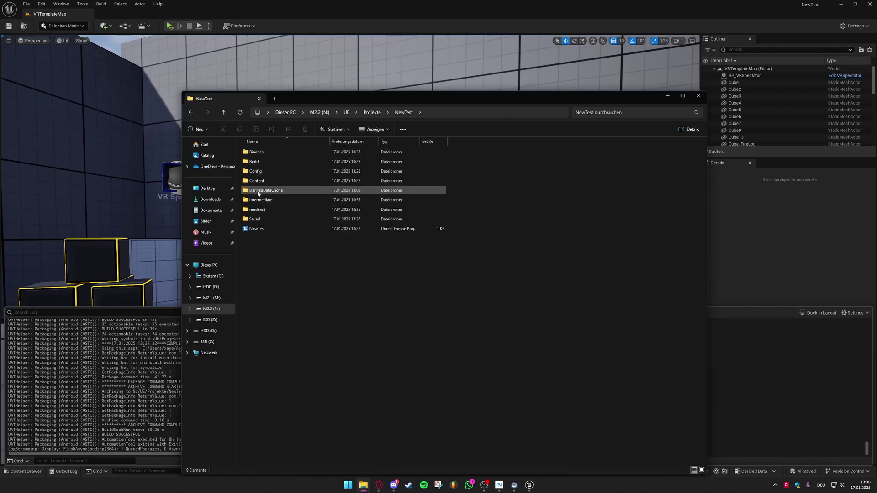
left_click(254, 211)
double_click(254, 211)
double_click(257, 153)
key("alt+Left")
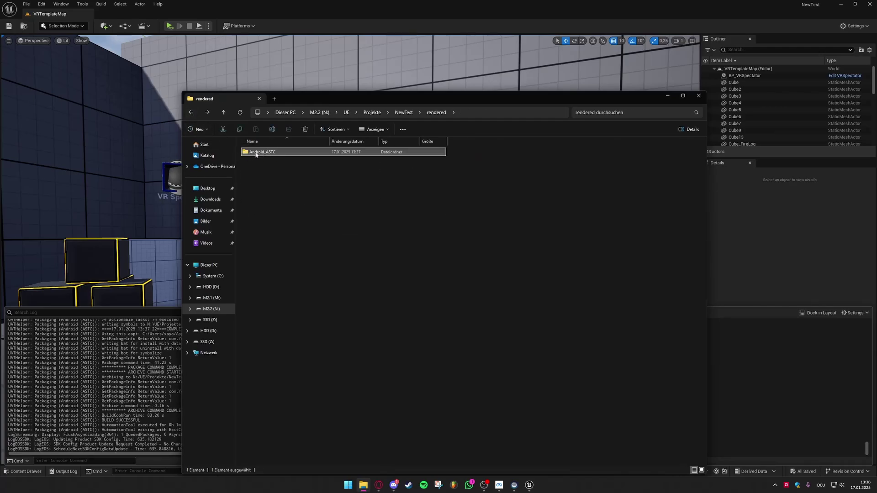
double_click(263, 155)
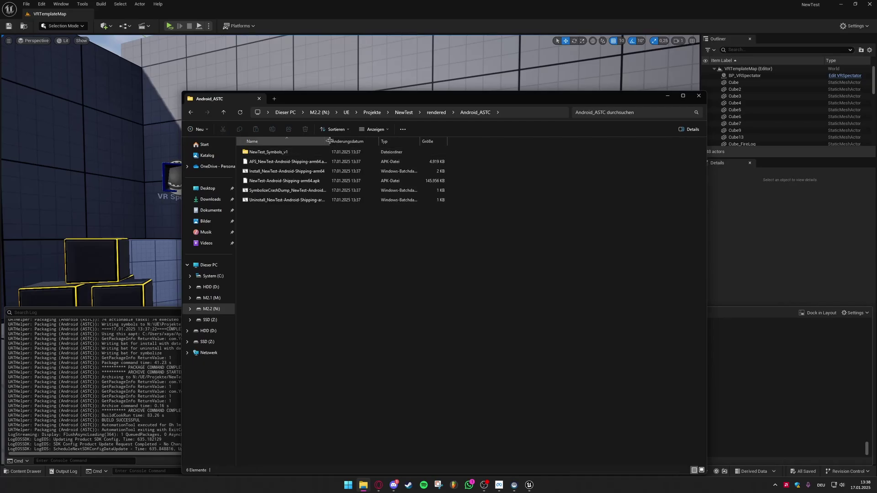
Step: Widen the Name column and inspect the install batch file and 145,956 KB NewTest-Android-Shipping-arm64.apk
left_click_drag(329, 142, 383, 143)
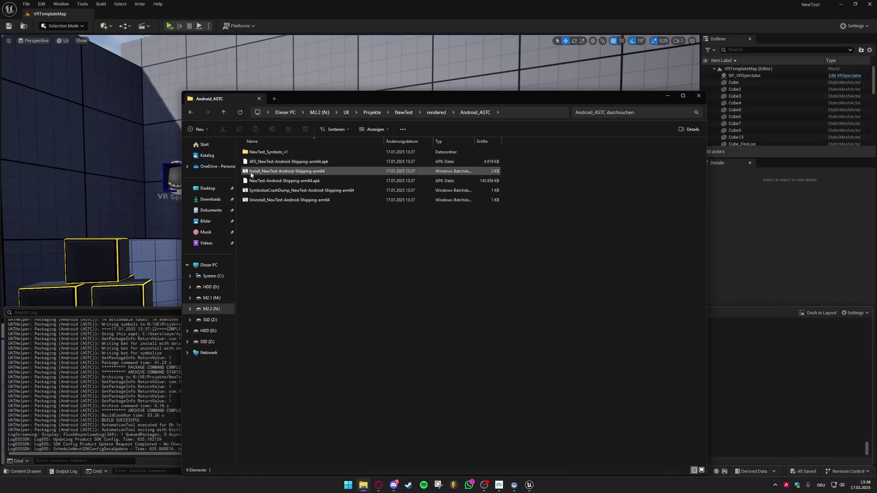
left_click(328, 173)
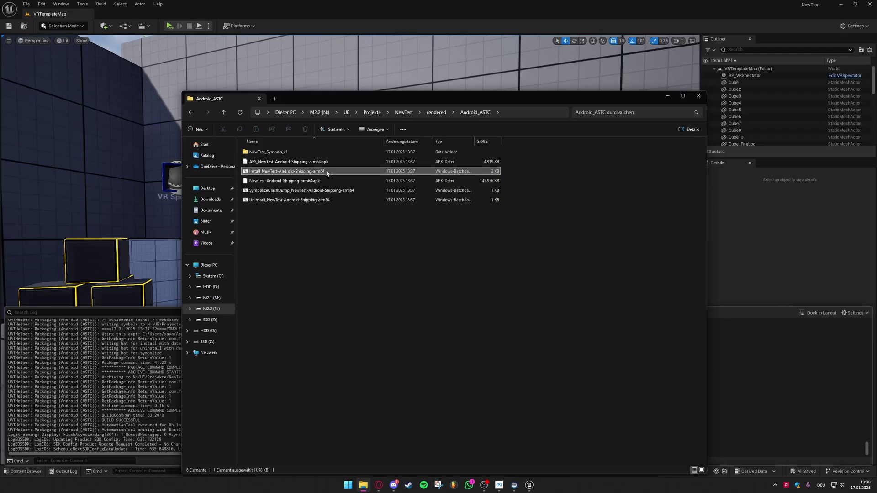
left_click(501, 173)
left_click(500, 173)
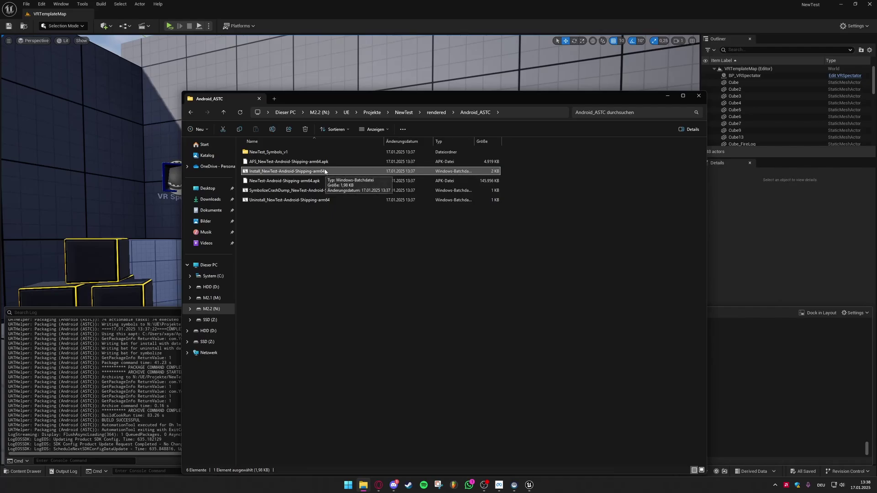
left_click(301, 182)
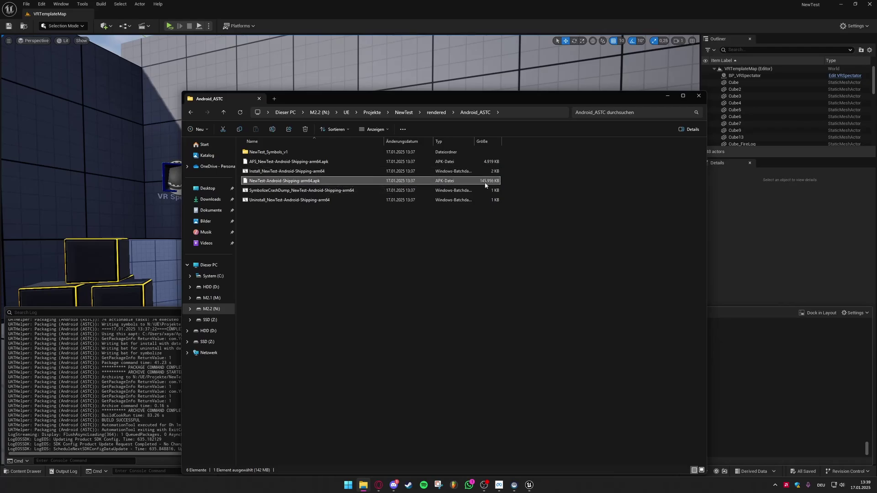
right_click(257, 183)
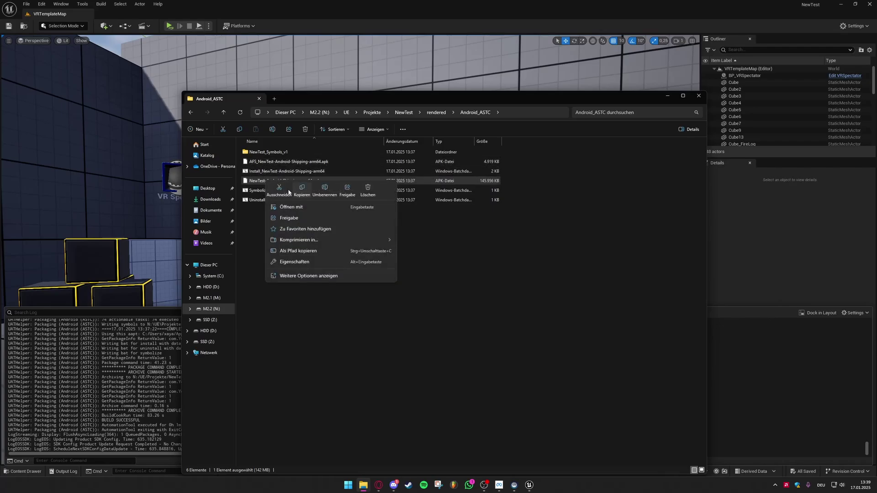
left_click(256, 182)
left_click(297, 228)
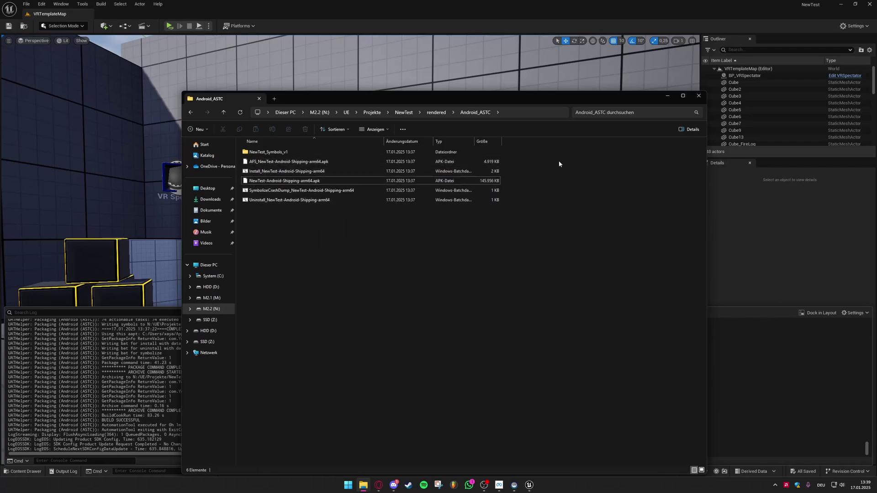
left_click_drag(549, 100, 541, 42)
Step: Maximise Opera GX and scroll through SideQuest's Get SideQuest page to the Advanced Installer download
key("alt+Tab")
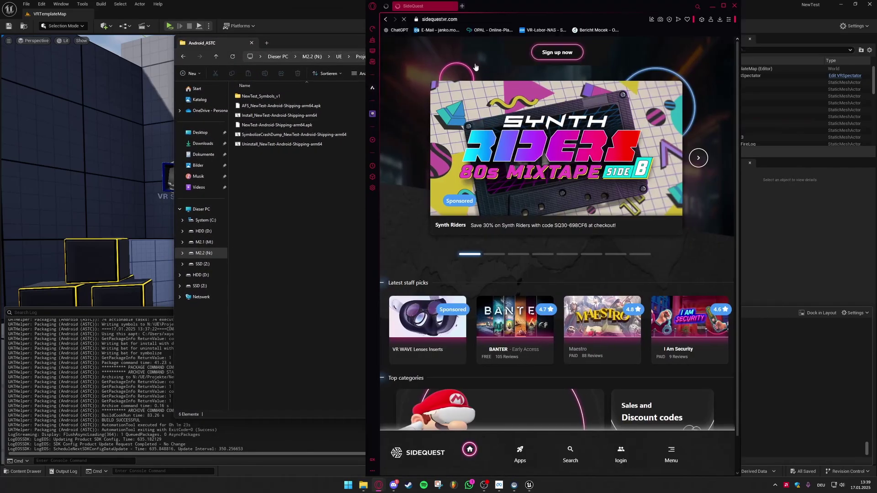
double_click(511, 9)
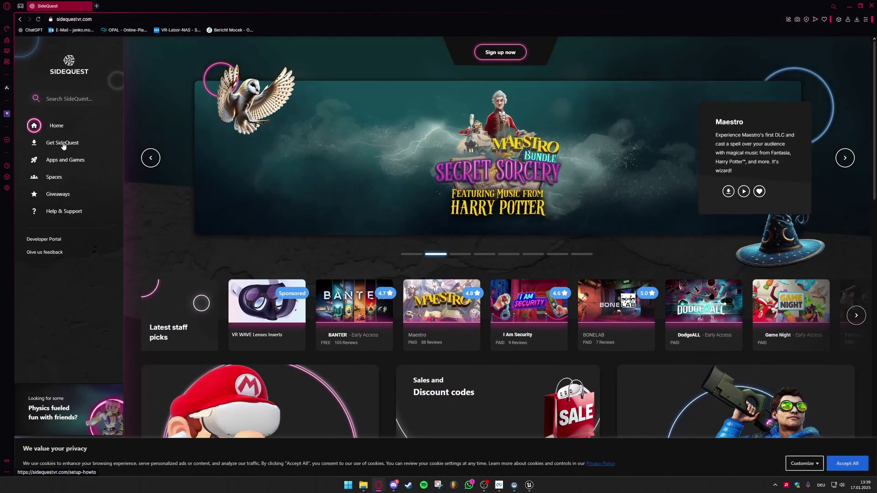
left_click(60, 143)
scroll(502, 256, "down", 1)
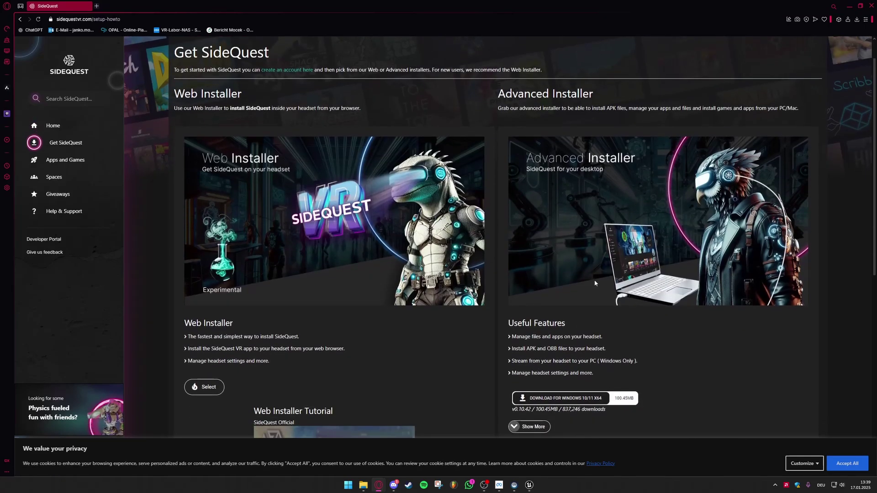
scroll(559, 321, "down", 1)
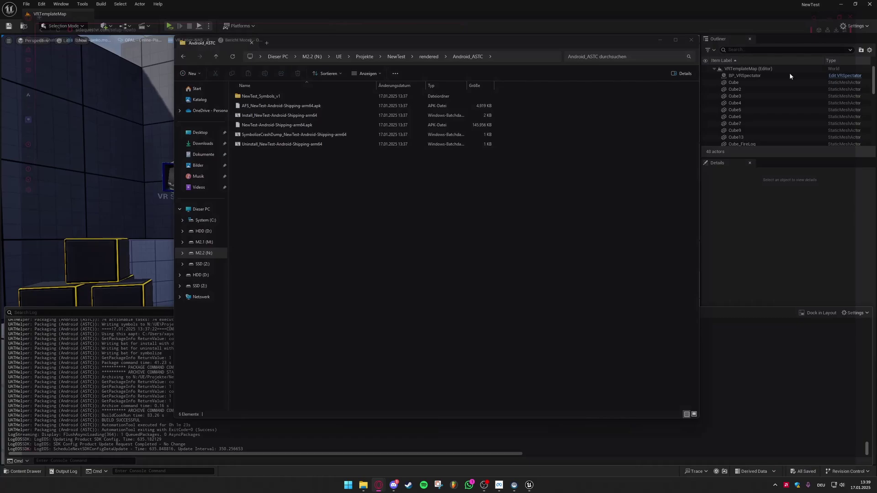
Step: Launch the SideQuest desktop app from a Start-menu search for 'side'
left_click(379, 486)
key("super")
type("side")
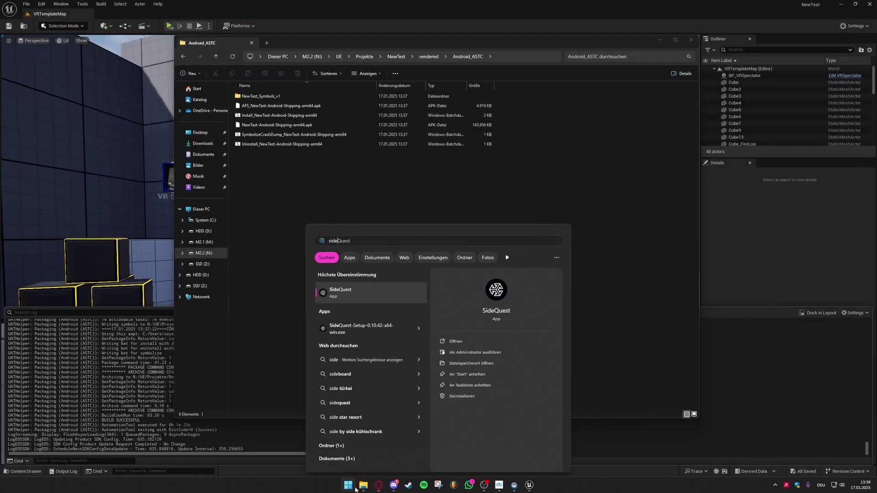
left_click(362, 288)
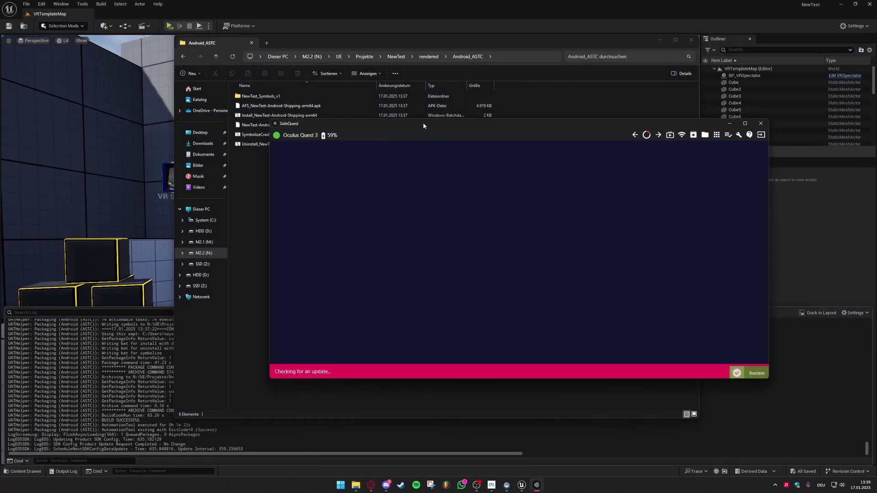
Step: Move and resize the SideQuest window showing the connected Quest 3 at 60% battery
left_click_drag(420, 120, 390, 119)
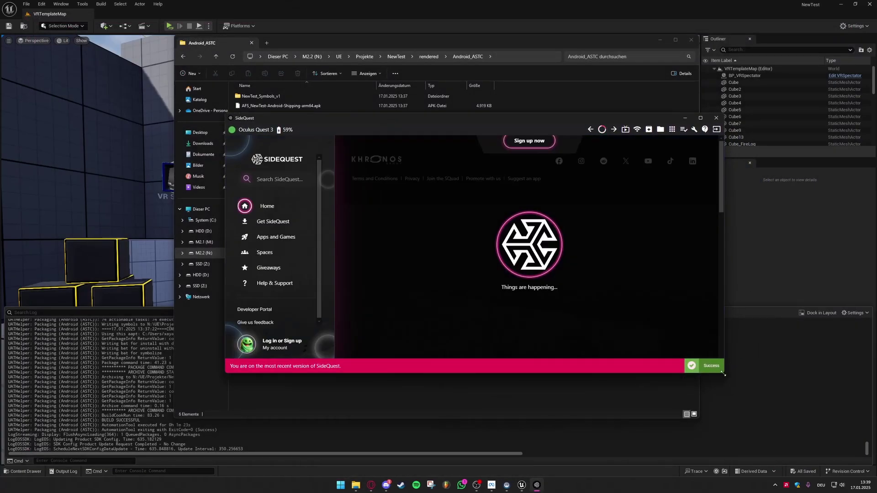
left_click_drag(723, 376, 700, 421)
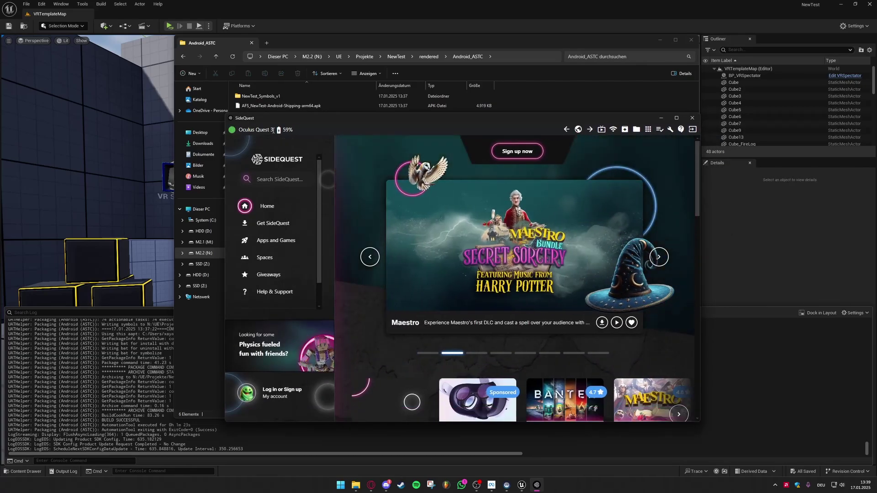
left_click_drag(274, 131, 248, 130)
left_click_drag(306, 123, 319, 97)
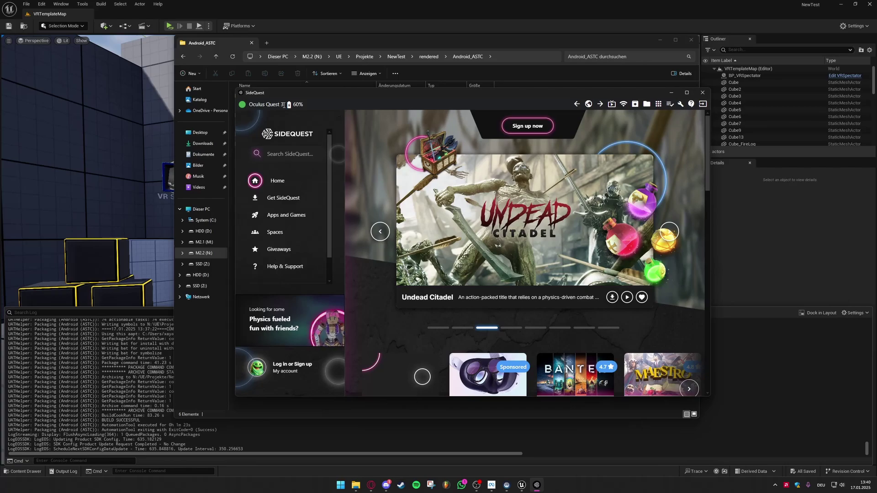
left_click_drag(277, 92, 289, 100)
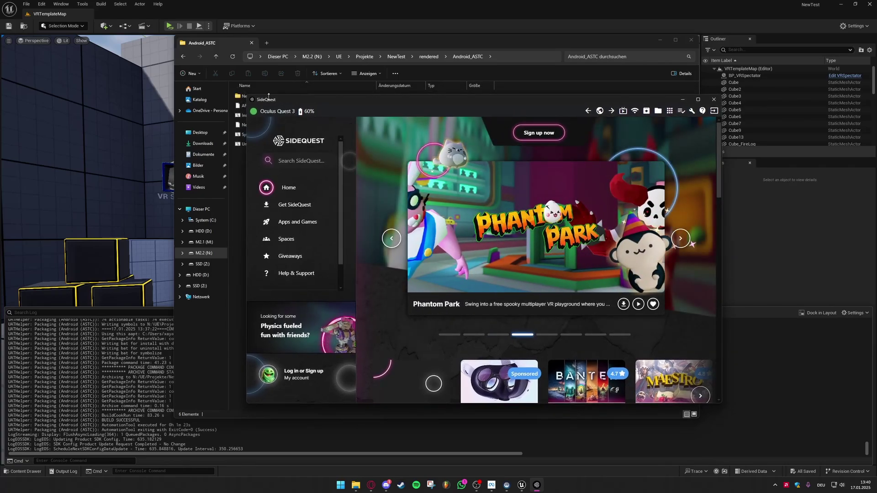
left_click_drag(310, 100, 290, 103)
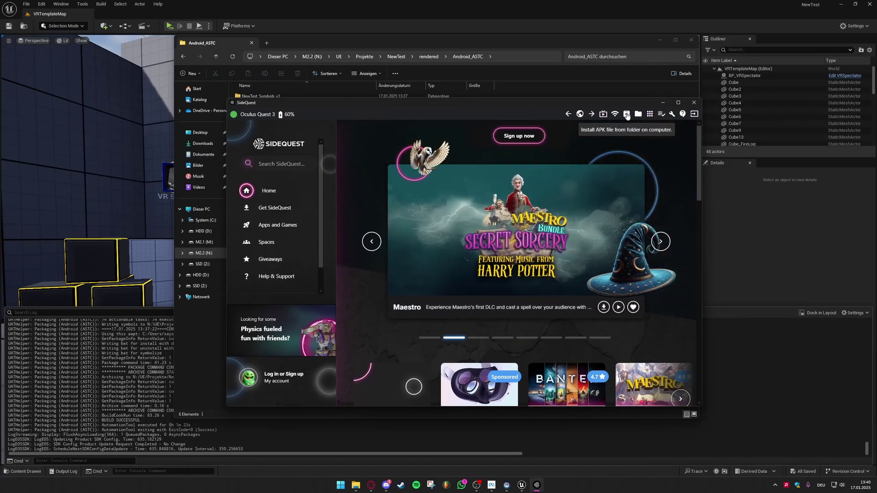
Step: Install NewTest-Android-Shipping-arm64.apk from N:\UE\Projekte\NewTest\rendered\Android_ASTC via SideQuest's APK installer
left_click(627, 115)
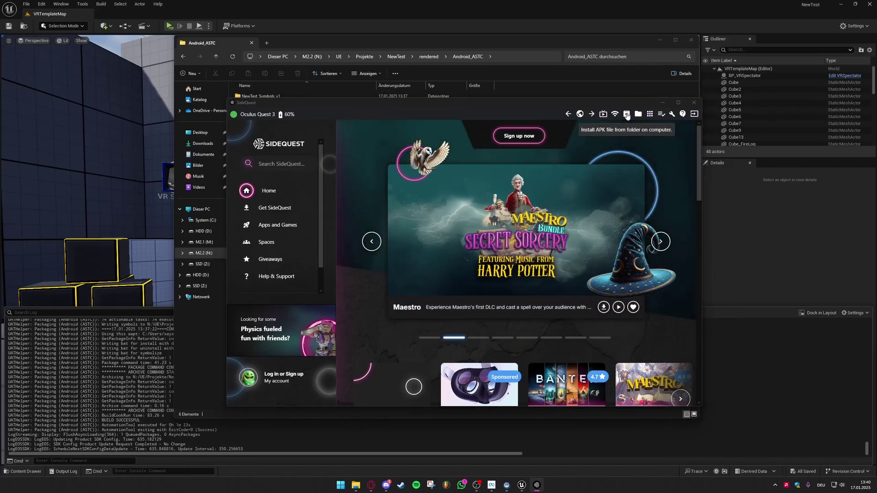
scroll(341, 292, "down", 2)
left_click(342, 292)
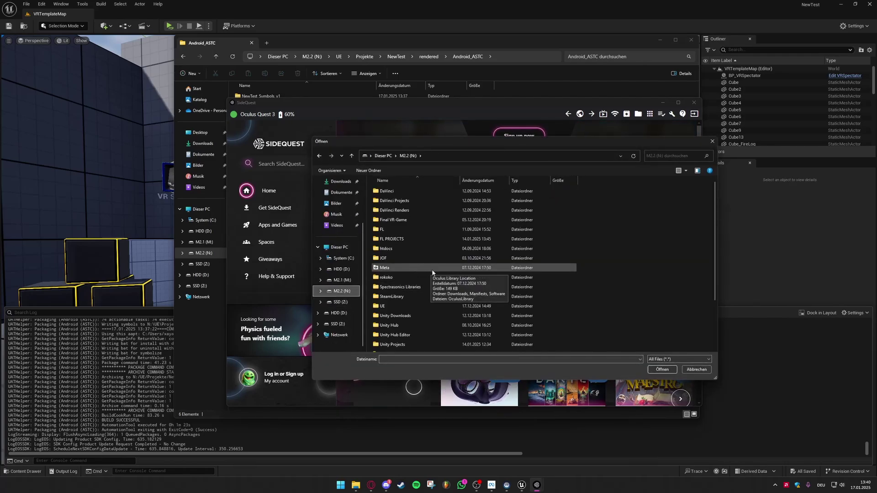
left_click_drag(508, 180, 544, 181)
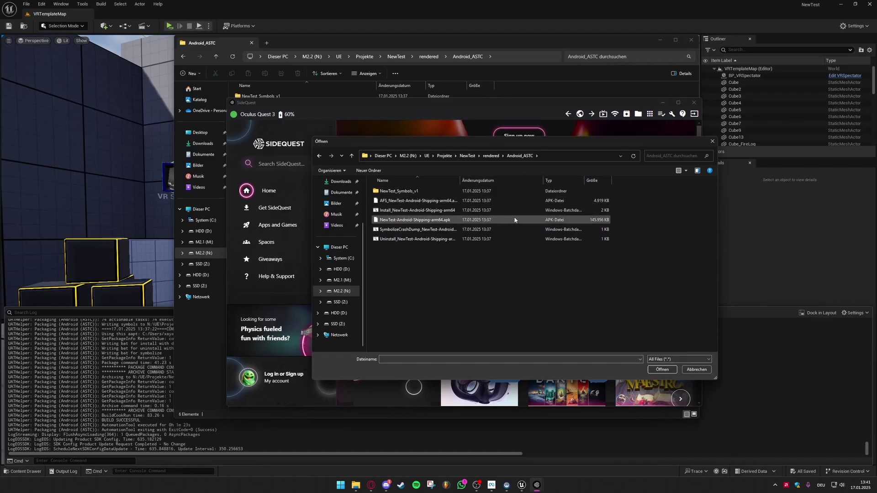
left_click(605, 221)
left_click(663, 370)
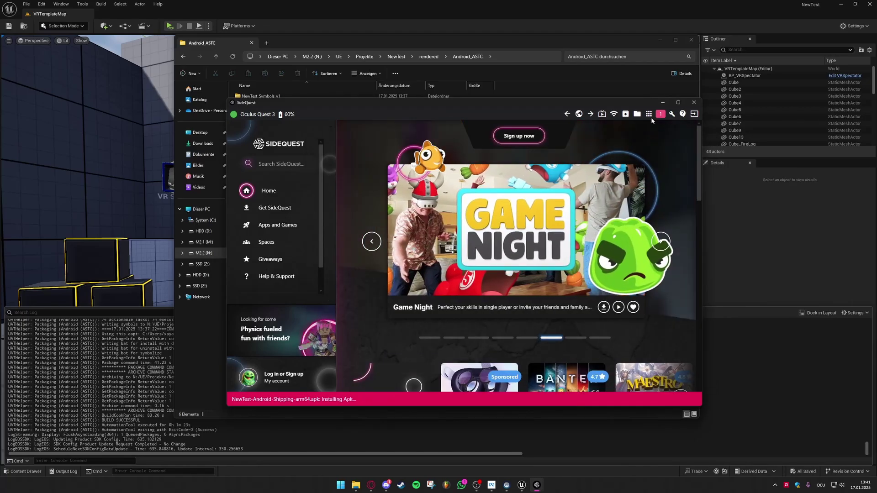
Step: Watch SideQuest's Task Manager until the APK task reads 'APK installed ok!'
left_click(660, 115)
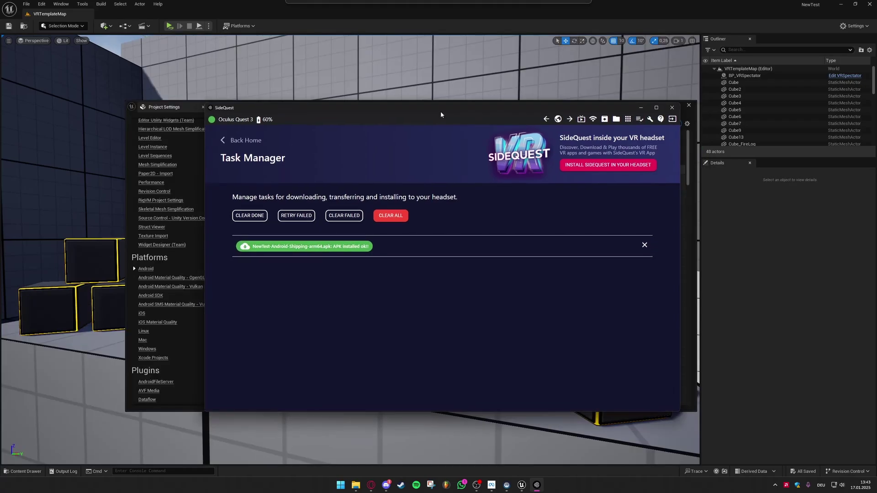
left_click_drag(440, 111, 458, 123)
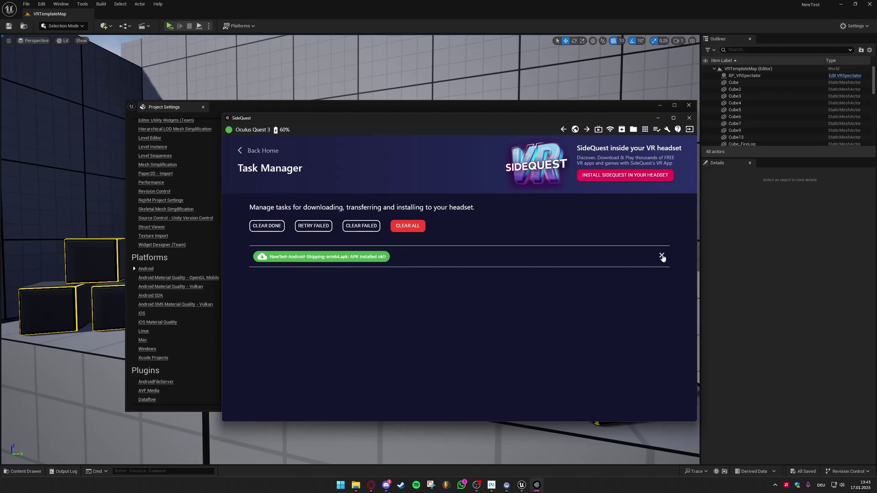
mouse_move(398, 120)
left_mouse_down()
mouse_move(388, 117)
mouse_move(398, 122)
left_mouse_up()
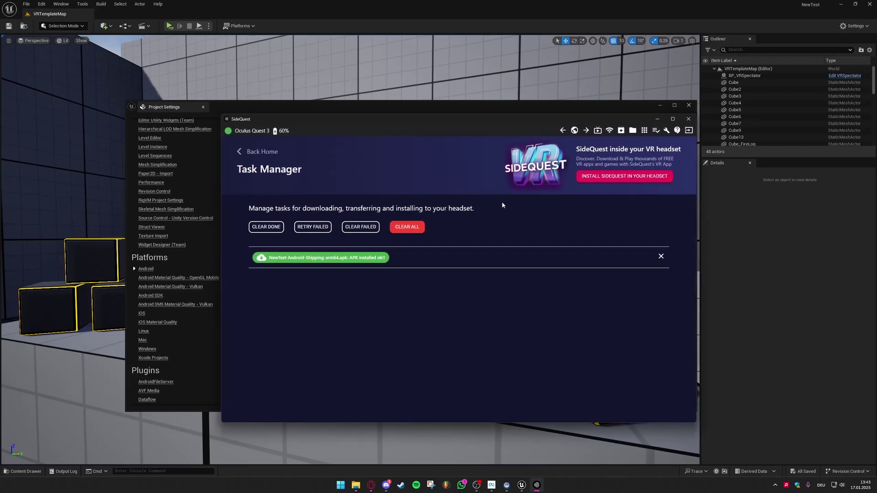